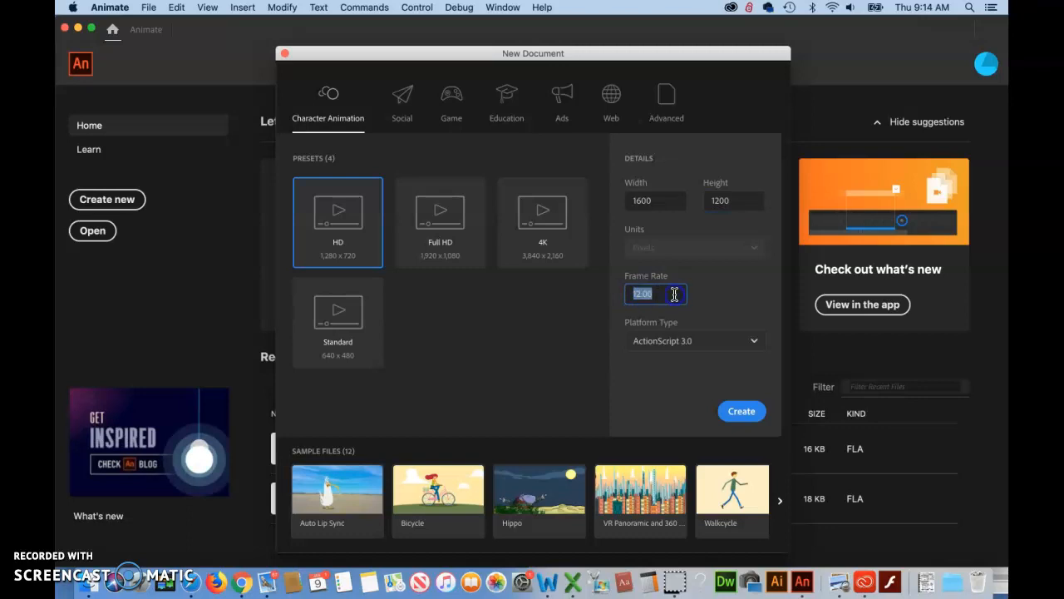
# Step: Set the frame rate to 12 and create the 1600 by 1200 ActionScript 3.0 document
pyautogui.moveTo(674, 293); pyautogui.dragTo(598, 293)
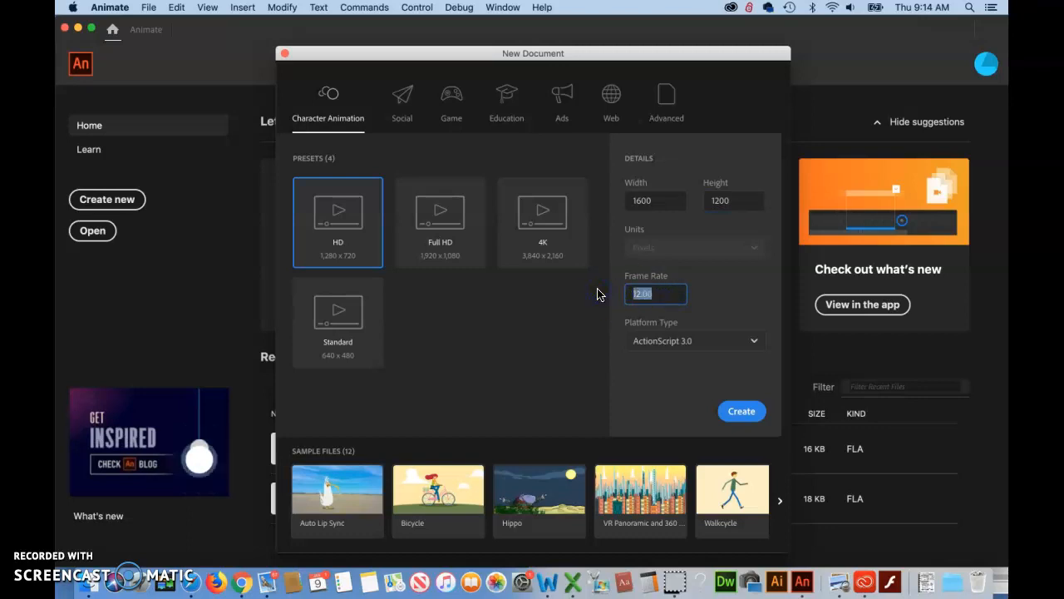
pyautogui.write('12')
pyautogui.press('Tab')
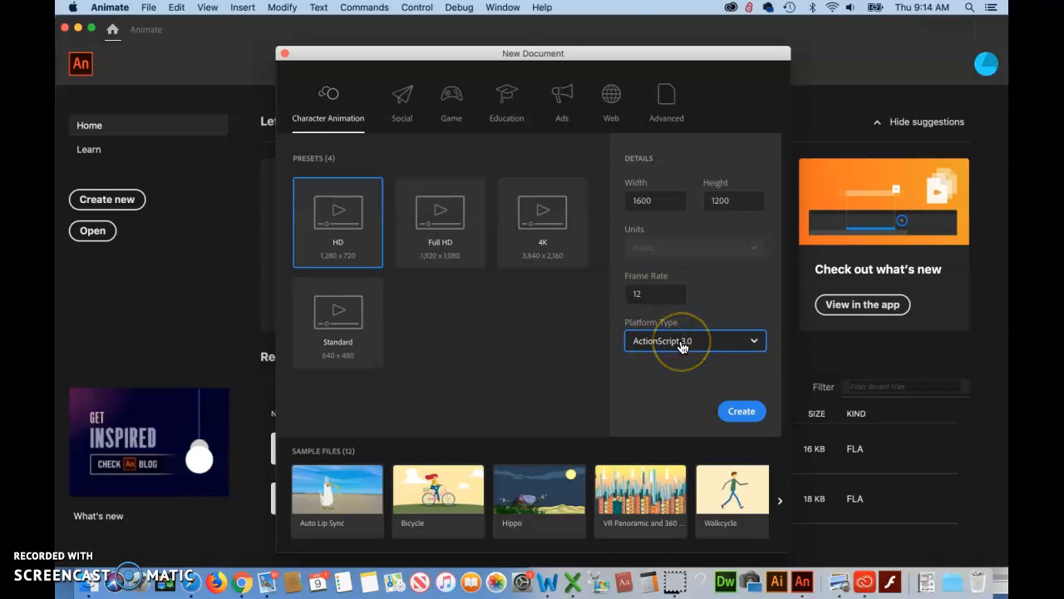
pyautogui.click(741, 412)
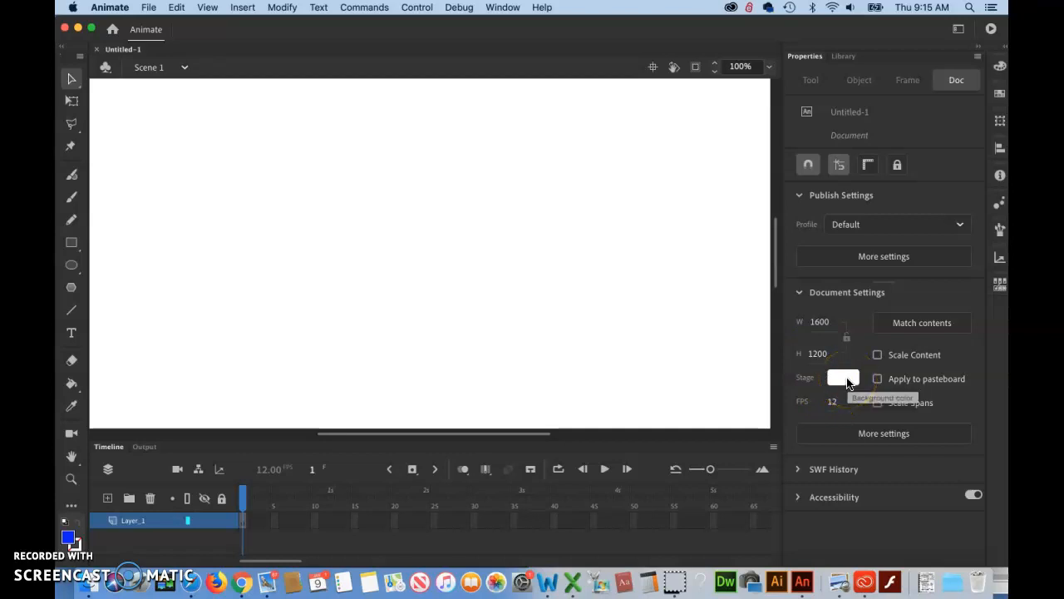
# Step: Switch to Word and copy the stage color code #D8FFFF from the Frame-by-Frame Animation Project requirements
pyautogui.click(605, 468)
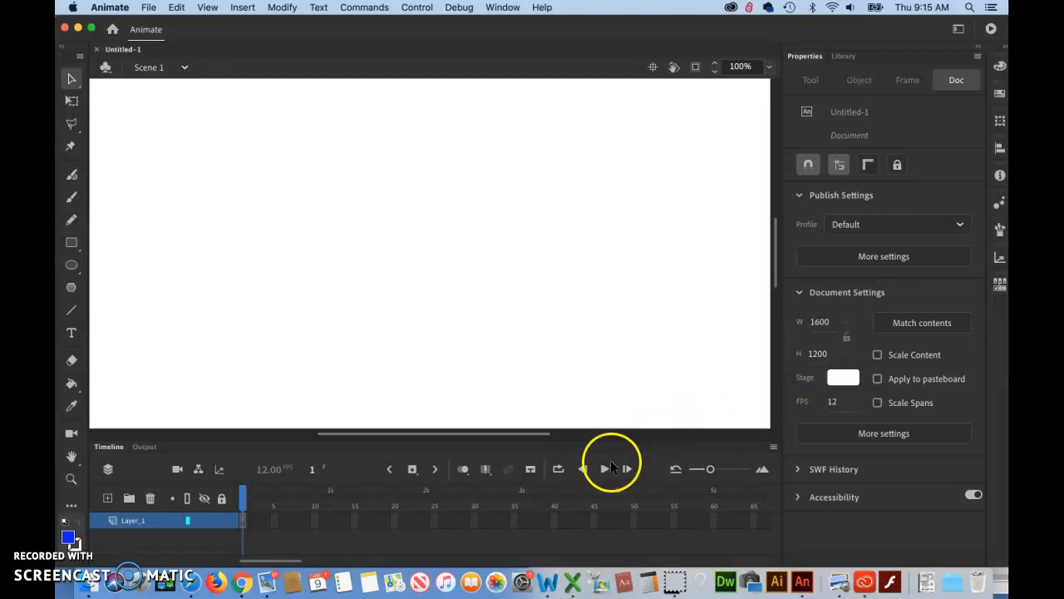
pyautogui.click(546, 584)
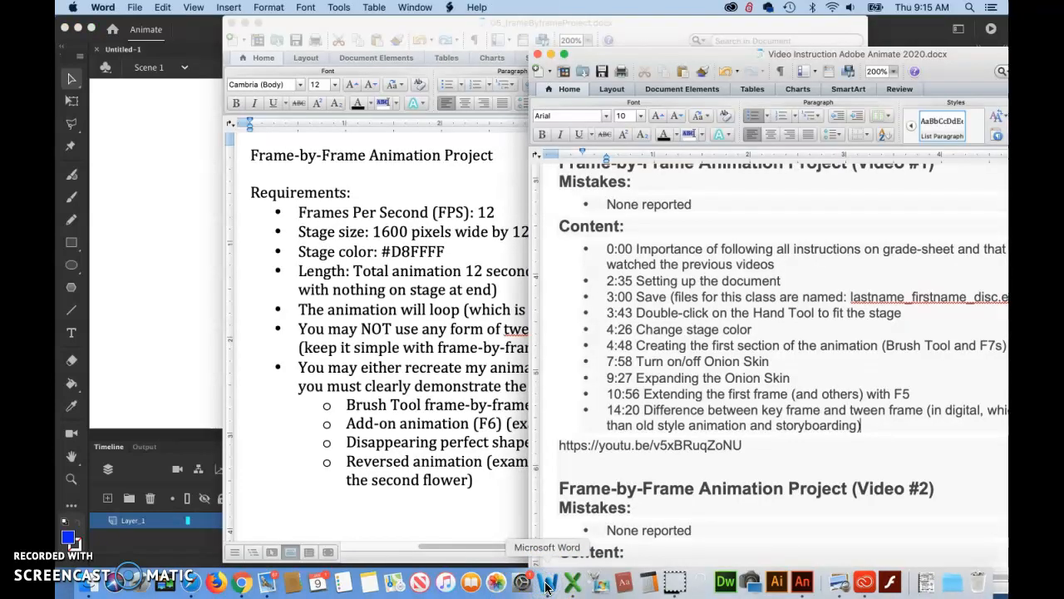
pyautogui.click(604, 437)
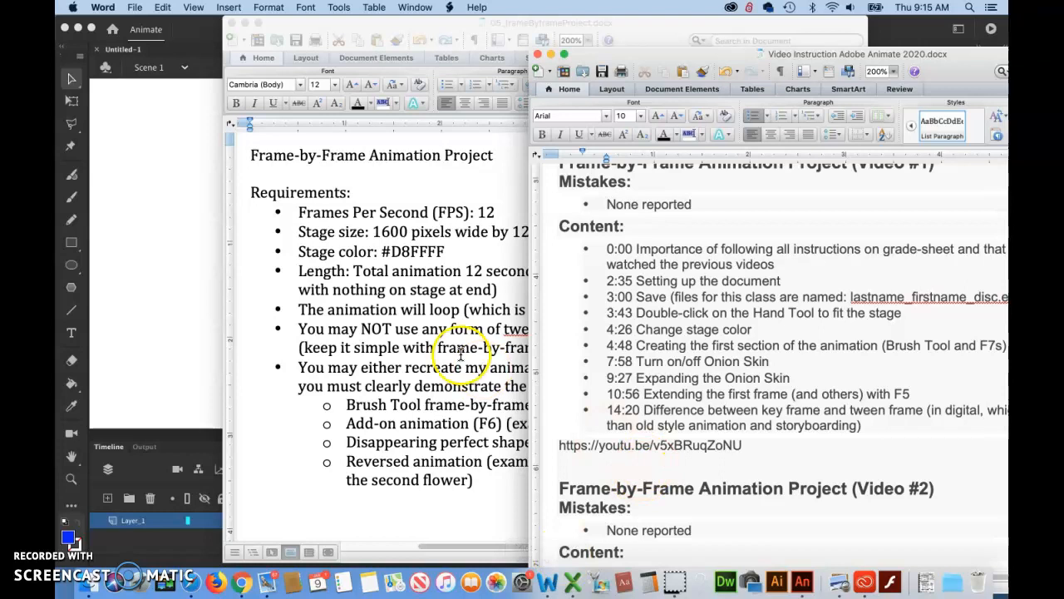
pyautogui.click(426, 186)
pyautogui.moveTo(381, 251); pyautogui.dragTo(446, 250)
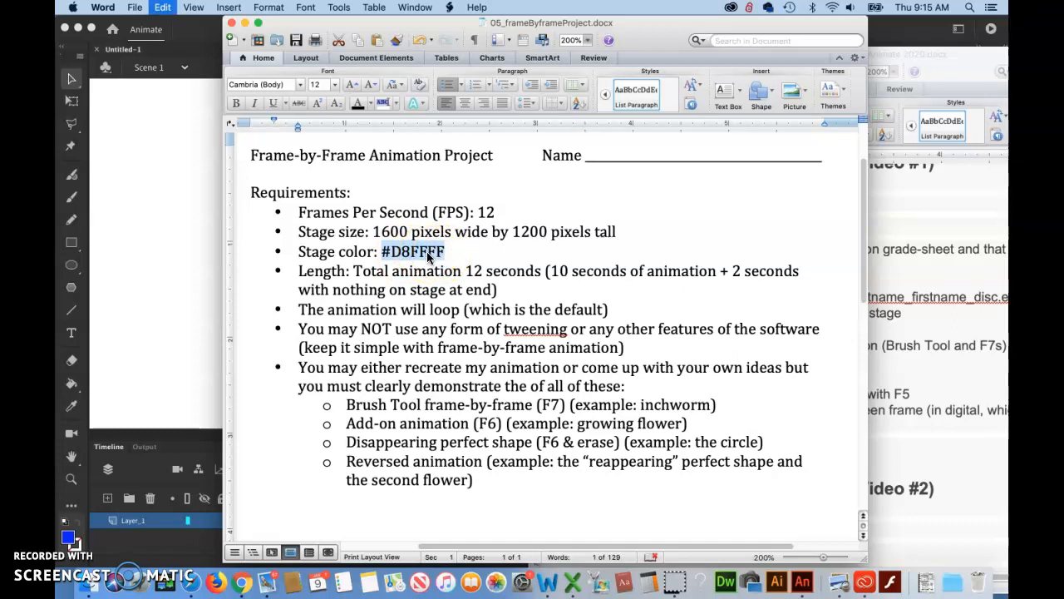
# Step: Return to Adobe Animate and set the document's stage color to #D8FFFF
pyautogui.click(803, 585)
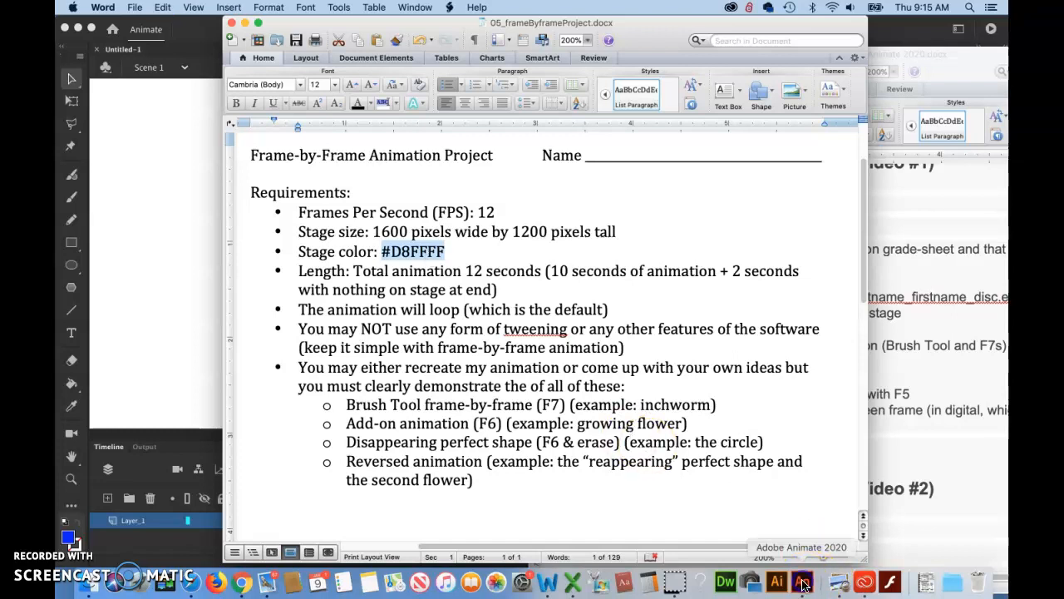
pyautogui.click(844, 381)
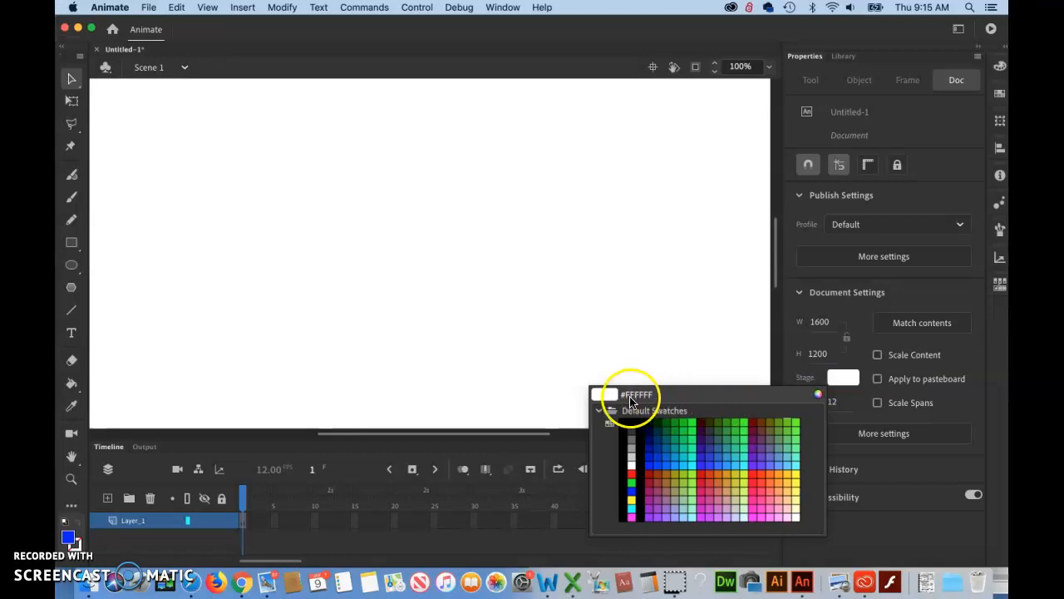
pyautogui.click(643, 394)
pyautogui.write('#D8F9FF')
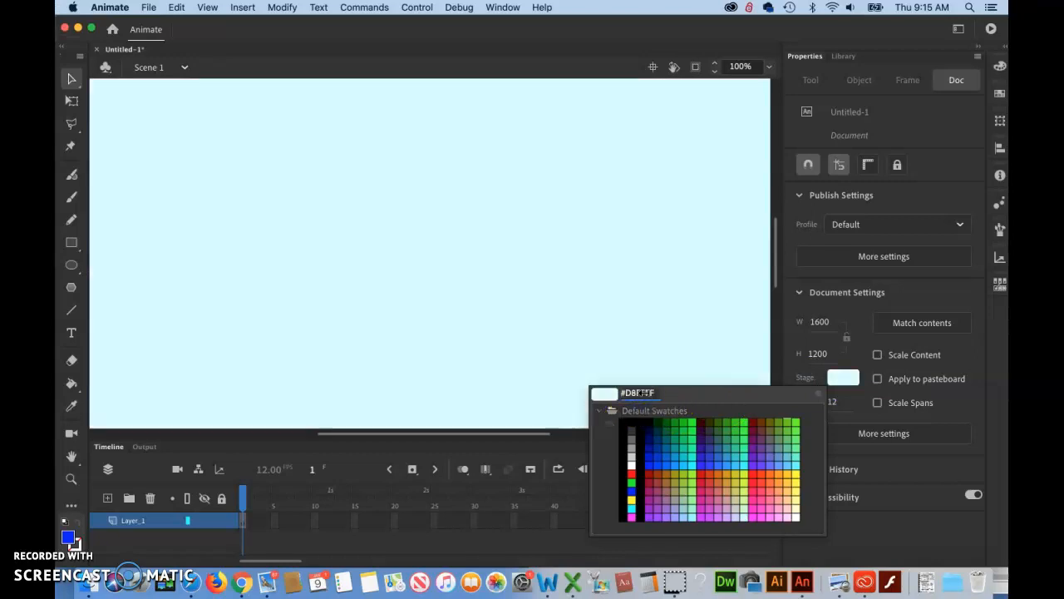
pyautogui.press('Return')
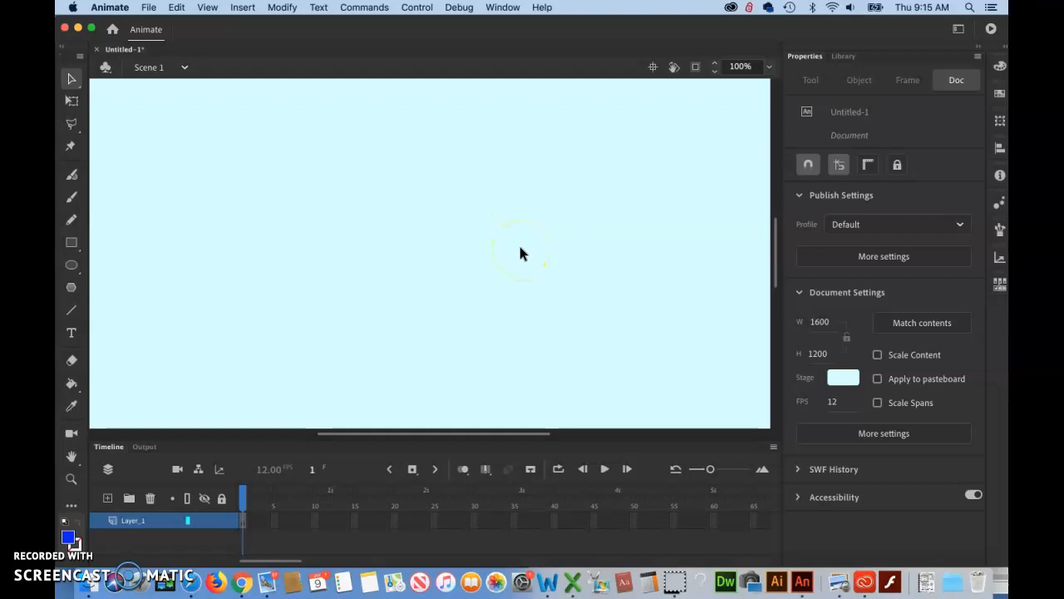
# Step: Fit the whole stage inside the document window
pyautogui.doubleClick(71, 457)
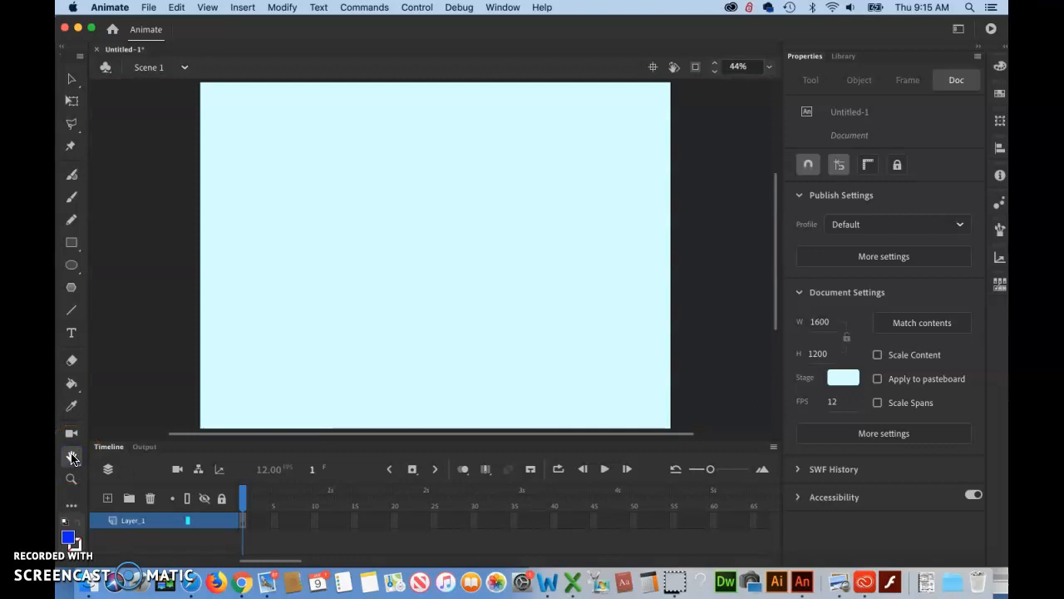
pyautogui.click(253, 326)
pyautogui.press('super+minus')
pyautogui.press('super+equal')
pyautogui.press('super+minus')
pyautogui.press('super+equal')
pyautogui.press('super+minus')
pyautogui.press('super+equal')
pyautogui.click(388, 338)
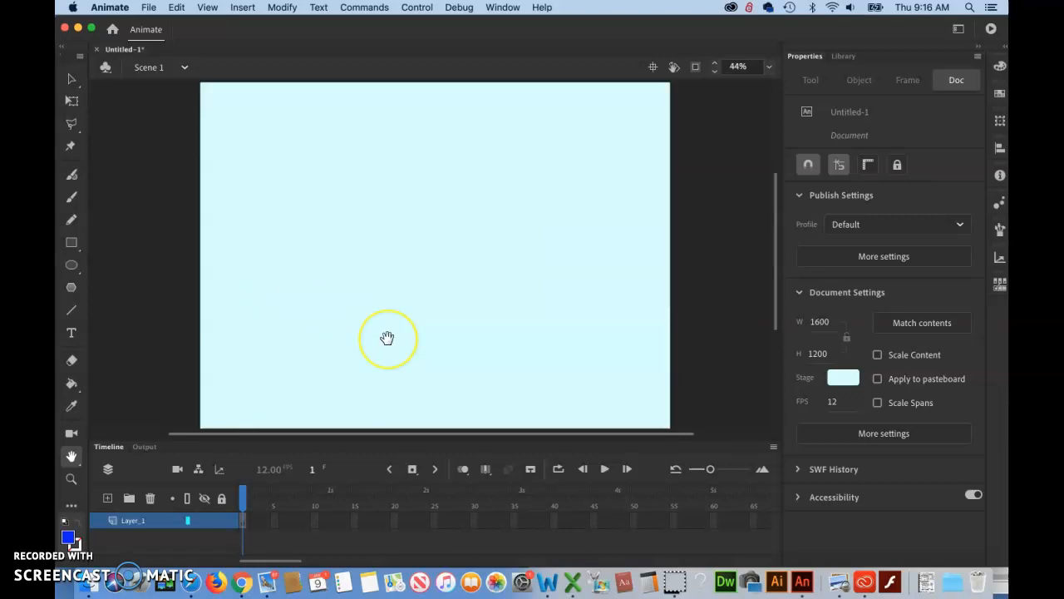
pyautogui.click(157, 363)
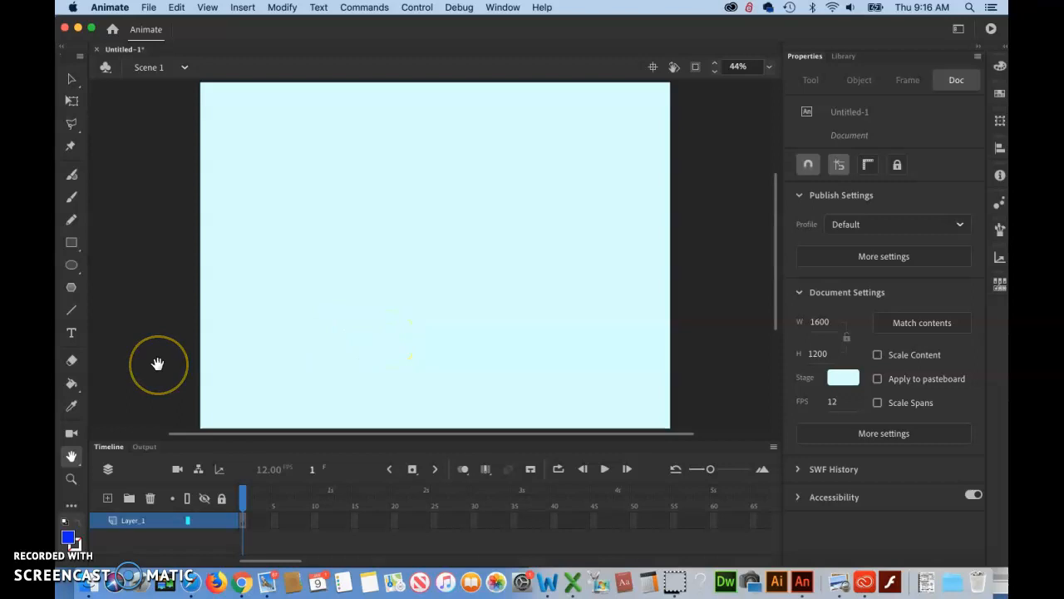
pyautogui.click(418, 571)
pyautogui.click(547, 580)
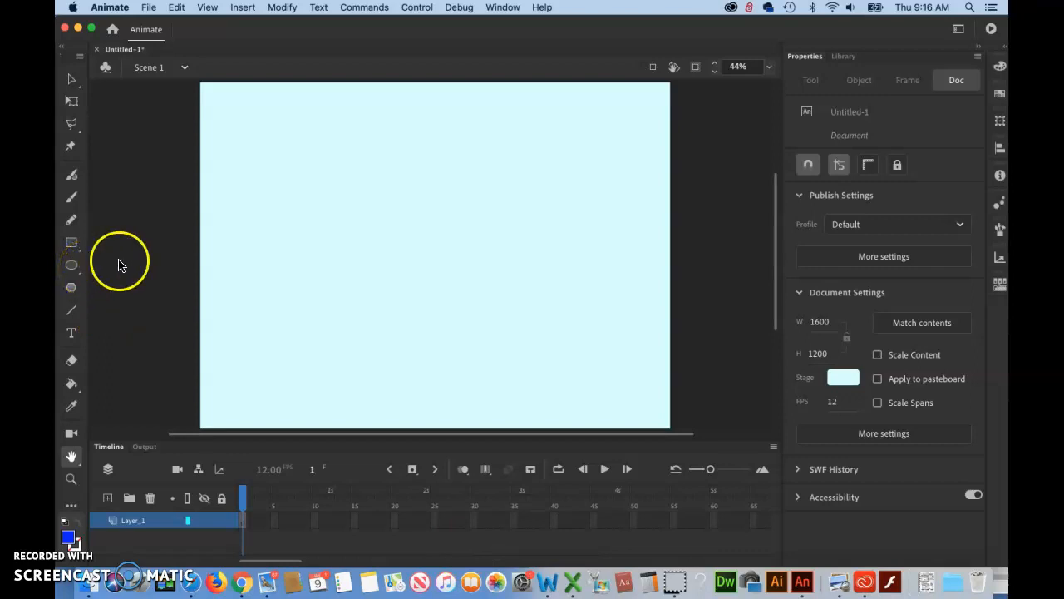
# Step: Paint a nearly flat green inchworm stroke in the stage's lower-left corner on frame 1, using the Classic Brush at size 42
pyautogui.click(72, 200)
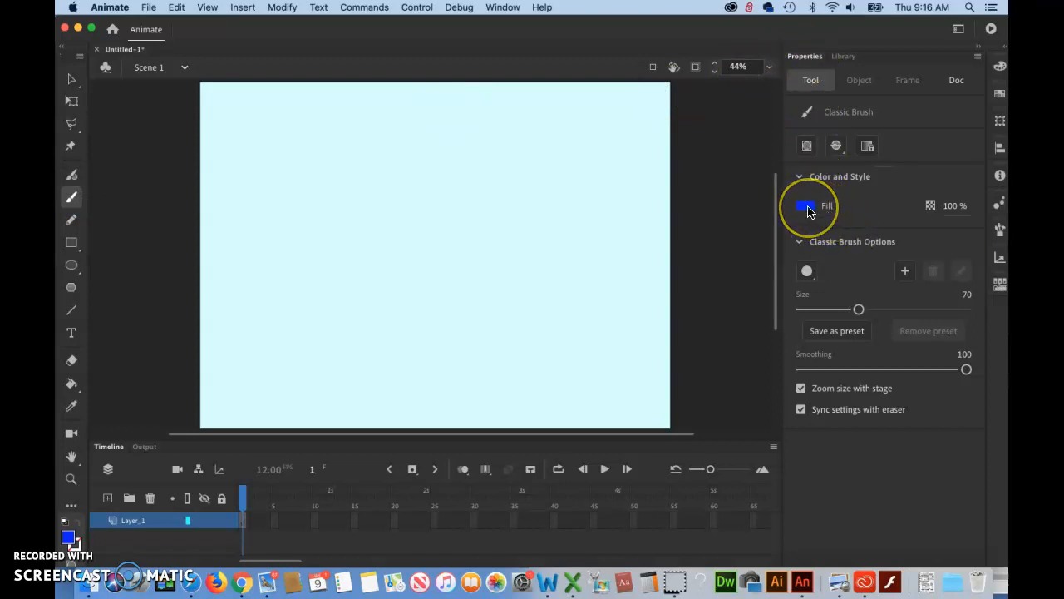
pyautogui.click(806, 208)
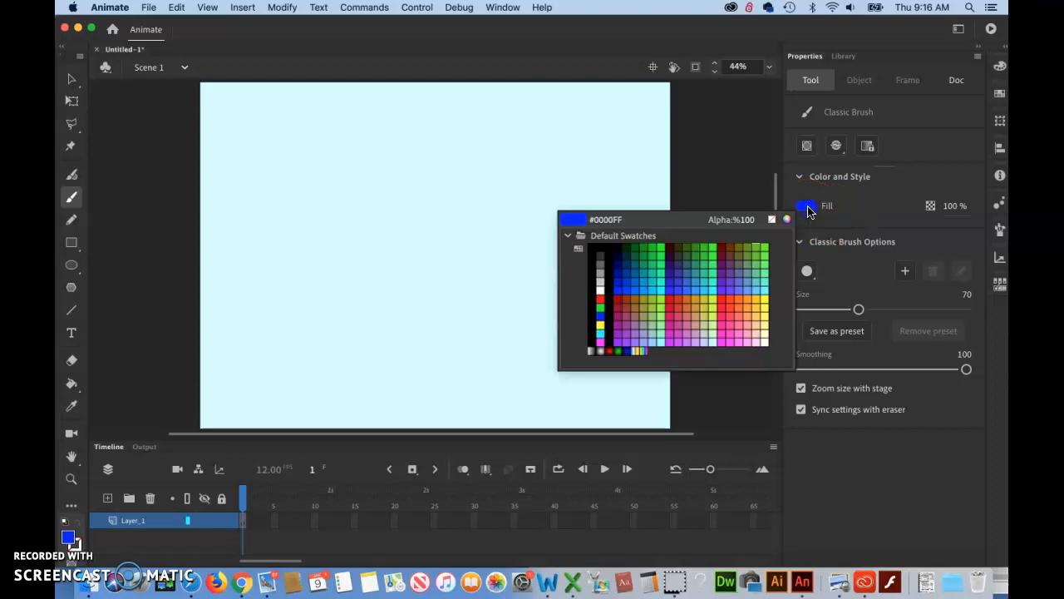
pyautogui.click(601, 308)
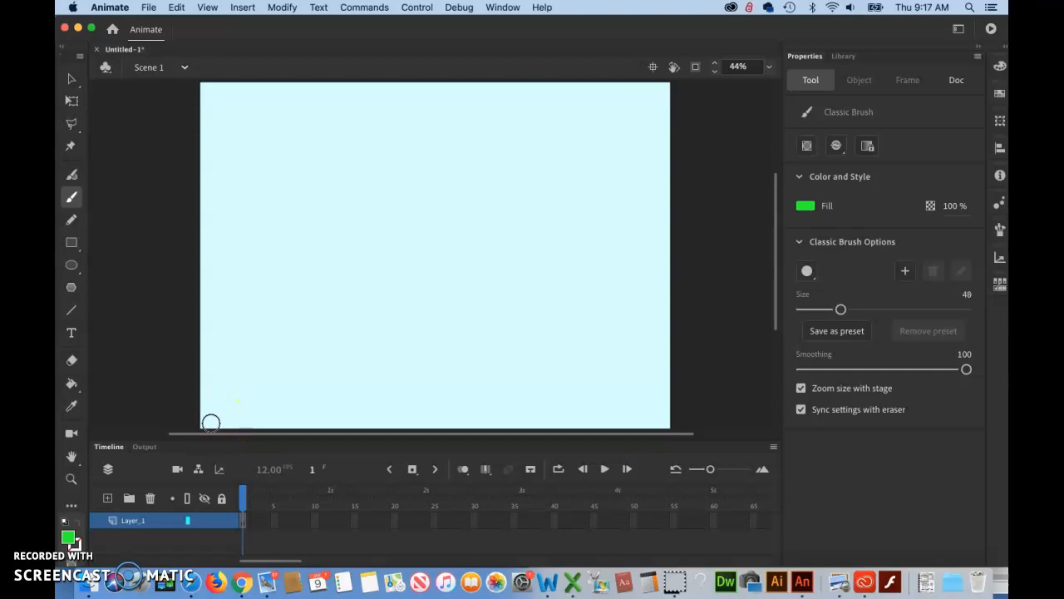
pyautogui.press('[')
pyautogui.press('[')
pyautogui.press('[')
pyautogui.moveTo(210, 423); pyautogui.dragTo(274, 422)
# Step: Insert a blank keyframe at frame 2 and paint the inchworm there as a green arch near the stage's lower-left corner
pyautogui.click(241, 519)
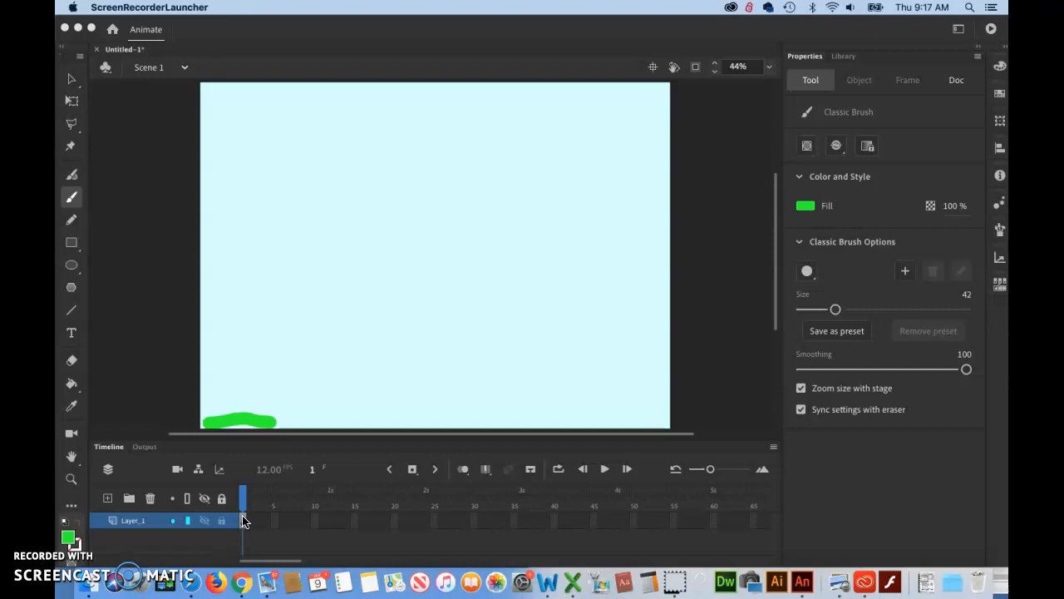
pyautogui.click(242, 519)
pyautogui.press('F7')
pyautogui.click(249, 520)
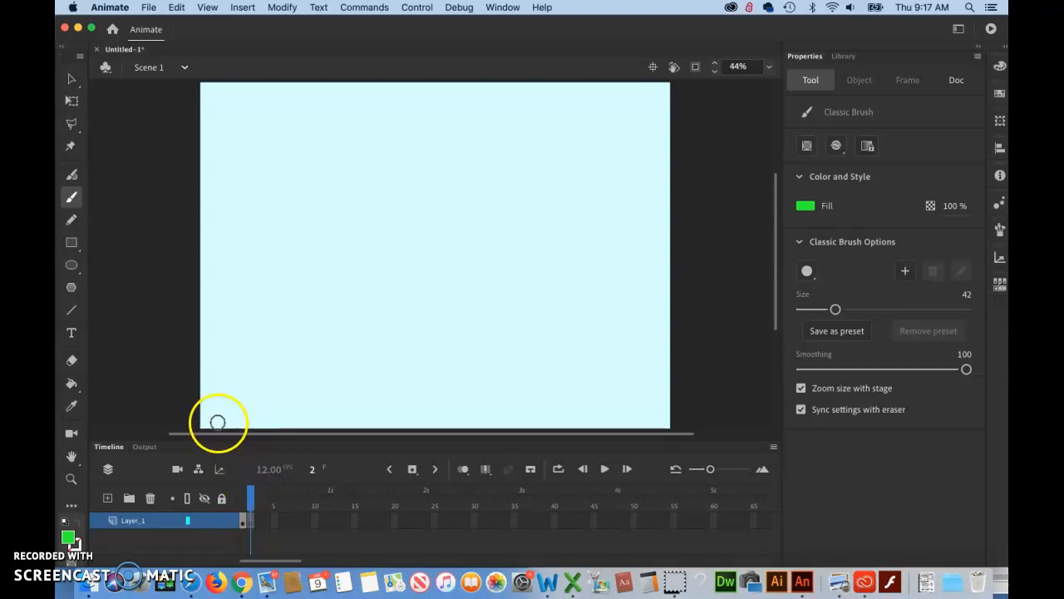
pyautogui.moveTo(219, 424)
pyautogui.mouseDown()
pyautogui.moveTo(239, 396)
pyautogui.moveTo(269, 420)
pyautogui.mouseUp()
pyautogui.click(255, 497)
pyautogui.moveTo(248, 496); pyautogui.dragTo(243, 493)
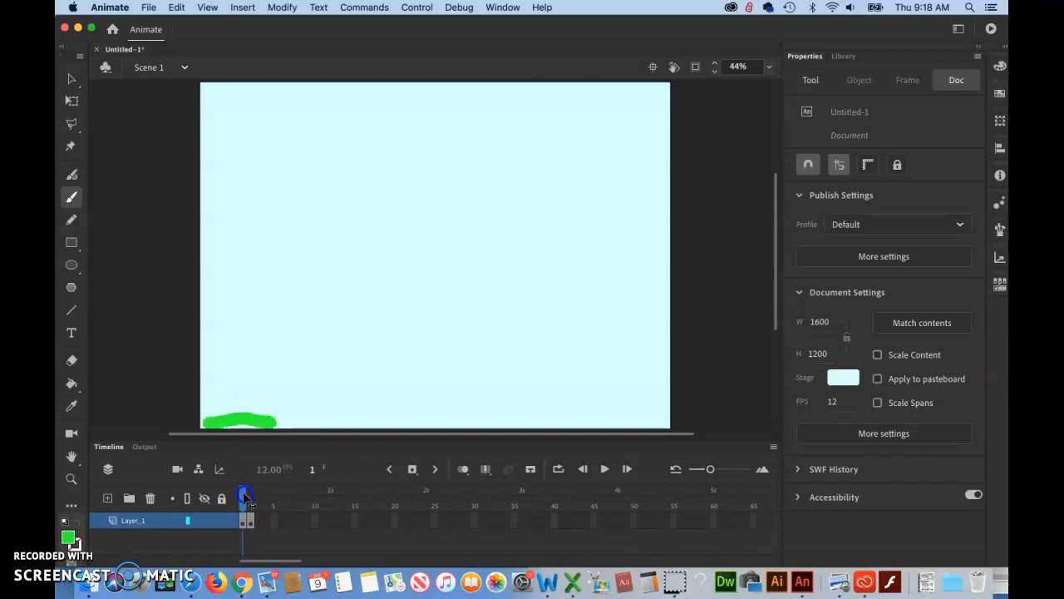
# Step: Start saving the document under a new name made of the last name, first name and FbyF, separated by underscores
pyautogui.click(151, 8)
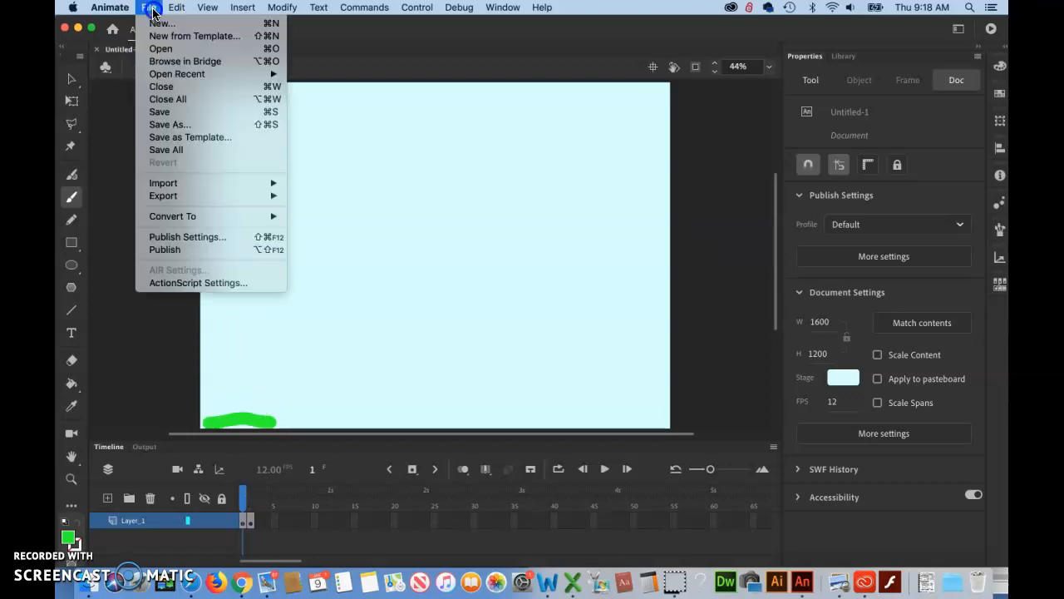
pyautogui.click(177, 126)
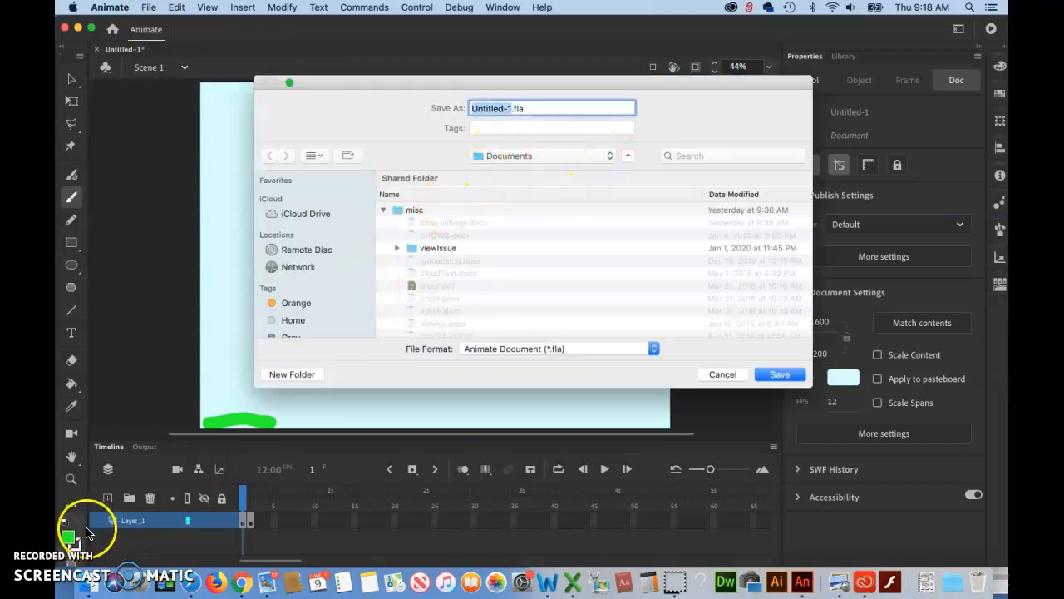
pyautogui.write('g')
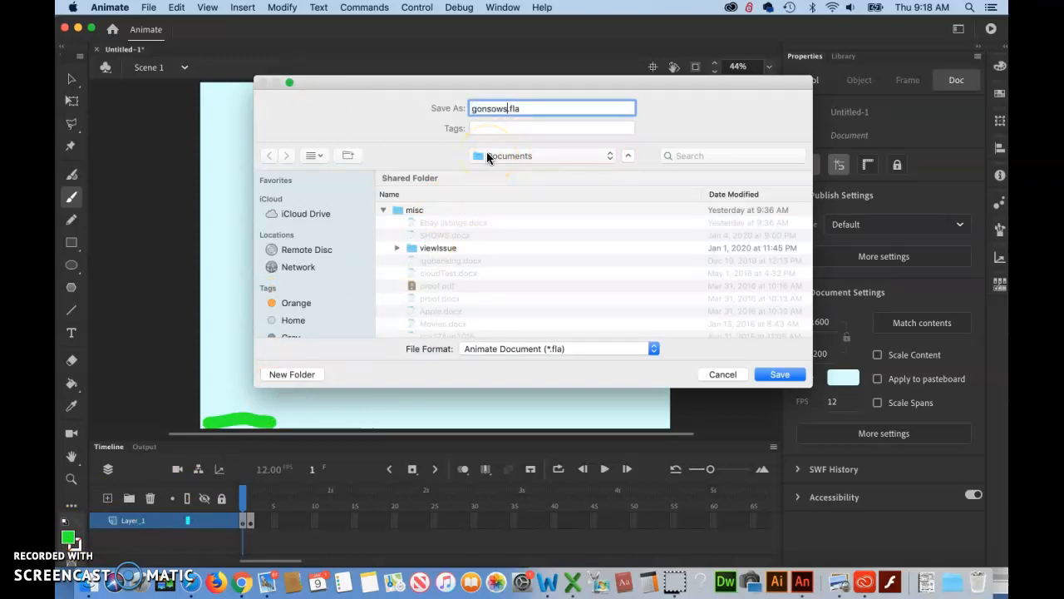
pyautogui.write('onsowski_steve_Fbyf')
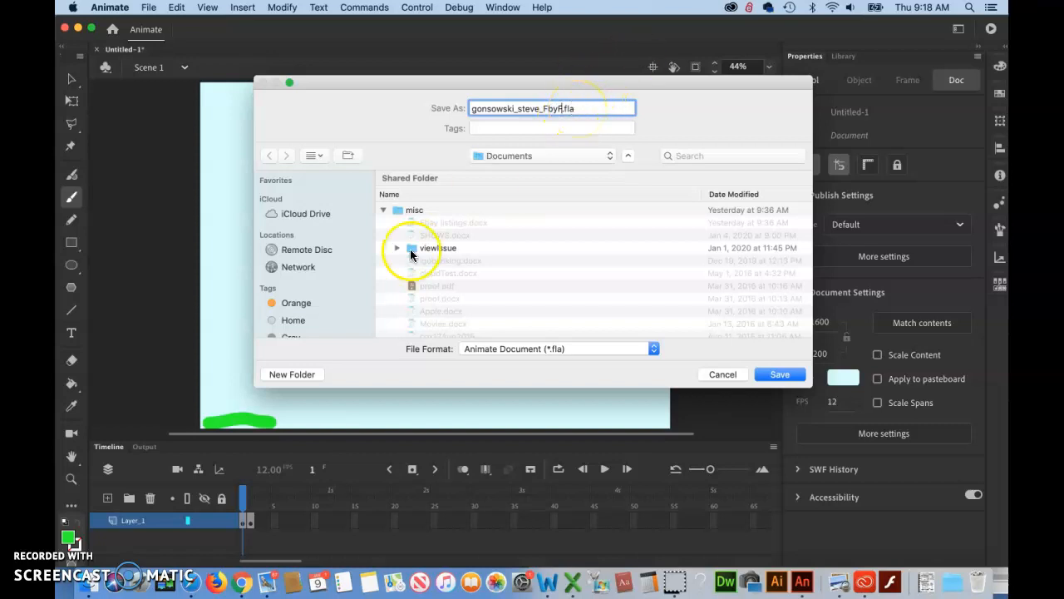
# Step: Choose the home folder's Desktop as the location and save the Animate document
pyautogui.click(610, 155)
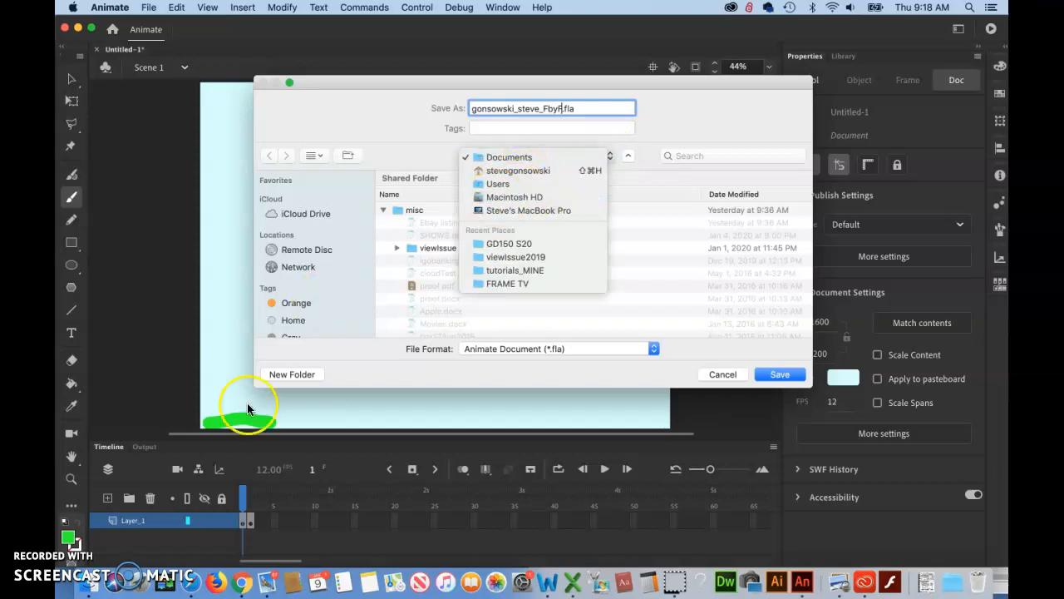
pyautogui.click(438, 188)
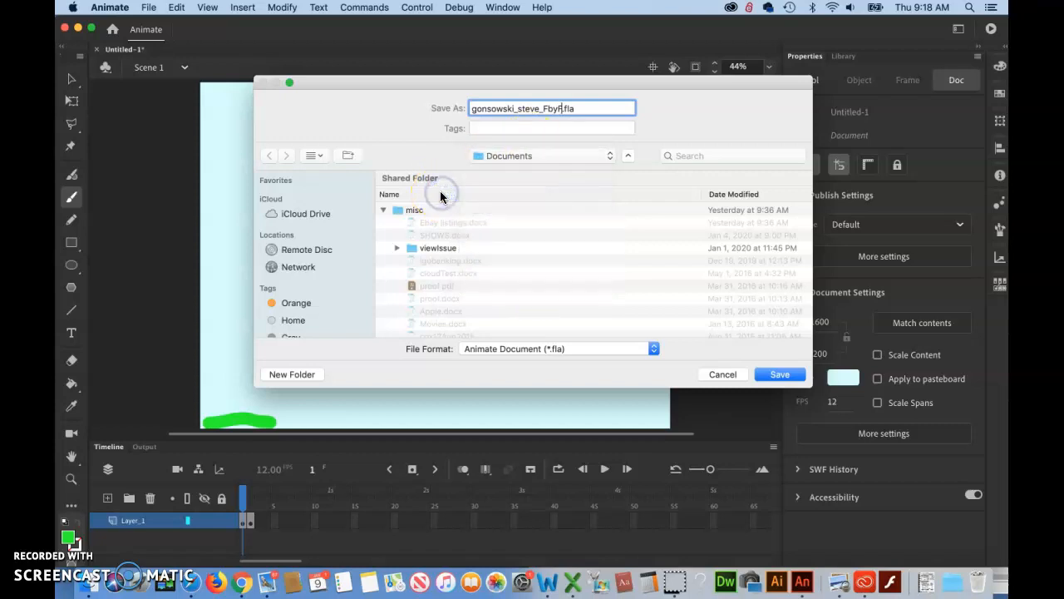
pyautogui.click(609, 156)
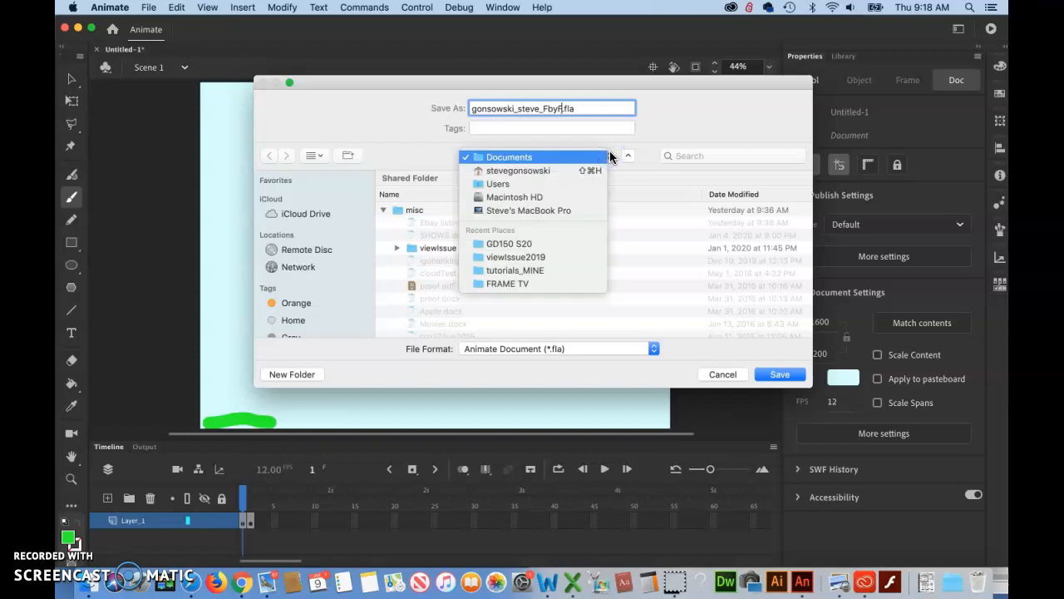
pyautogui.click(515, 170)
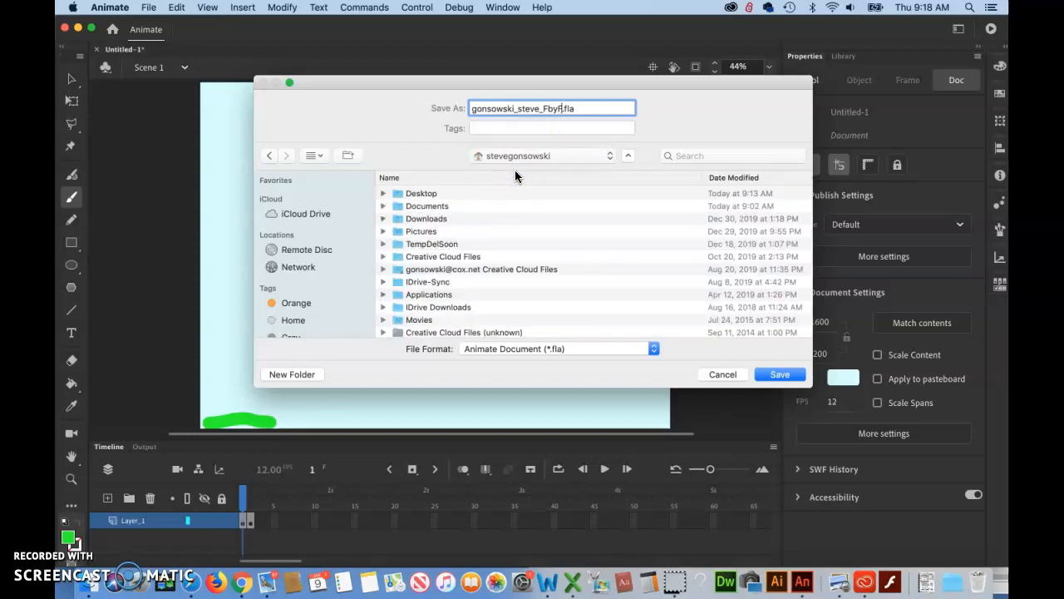
pyautogui.click(418, 195)
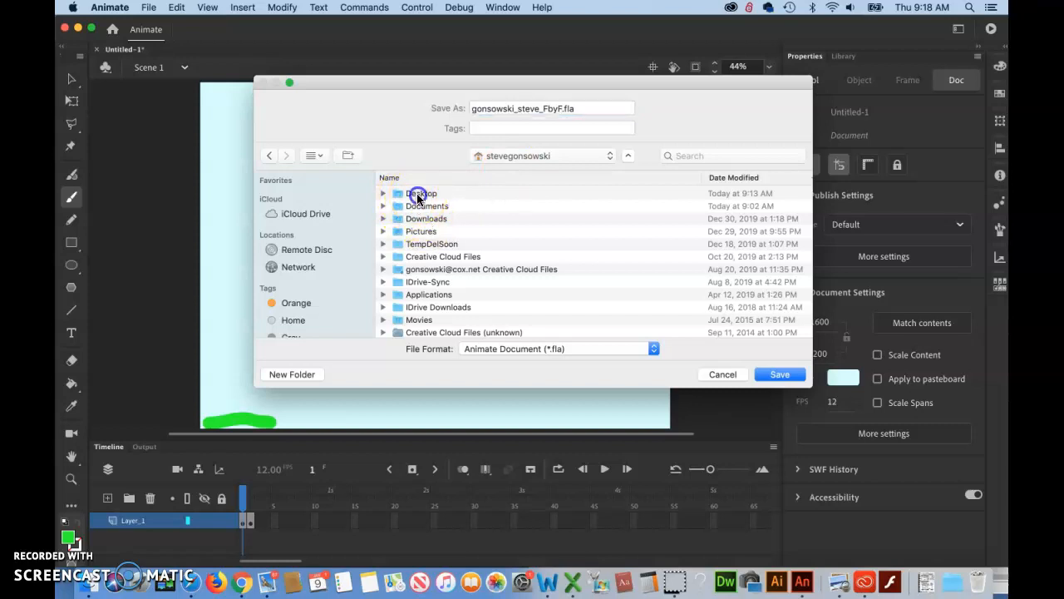
pyautogui.doubleClick(417, 194)
pyautogui.doubleClick(417, 193)
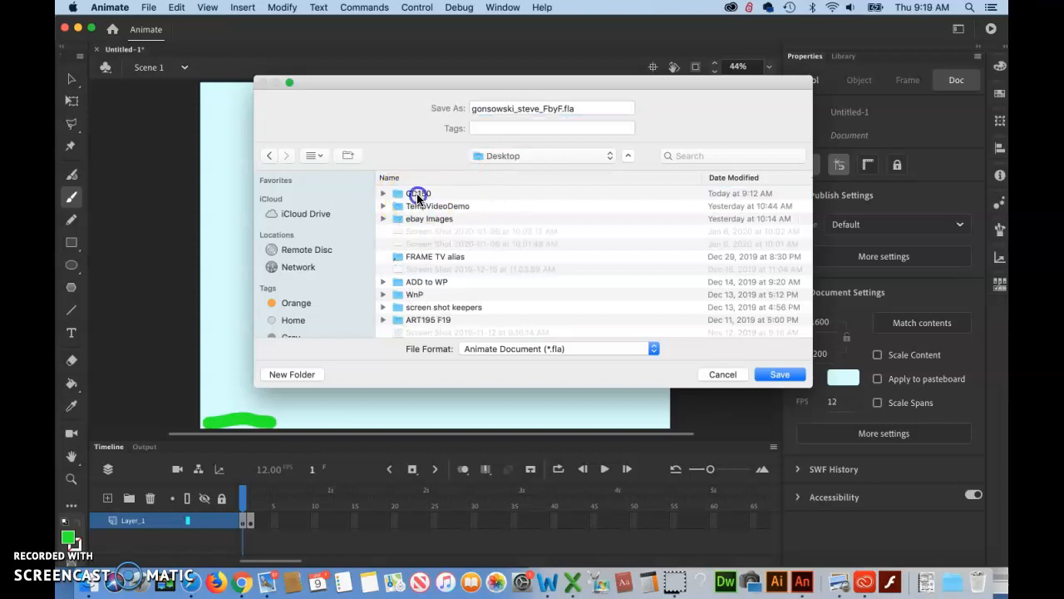
pyautogui.click(780, 374)
pyautogui.click(385, 373)
# Step: Insert a blank keyframe at frame 3 of Layer_1
pyautogui.click(250, 521)
pyautogui.click(249, 517)
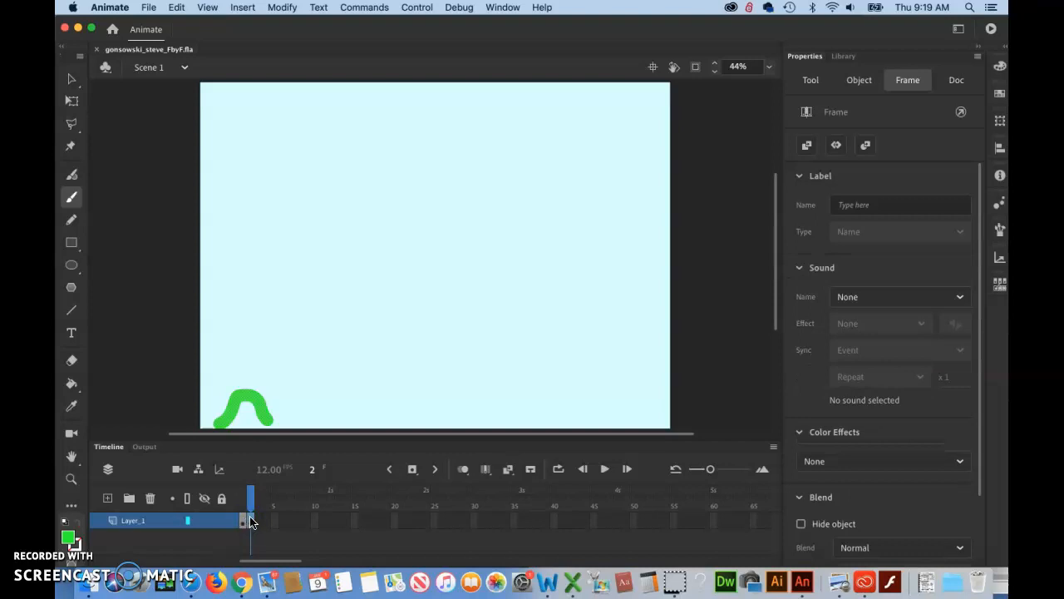
pyautogui.press('F7')
pyautogui.click(257, 519)
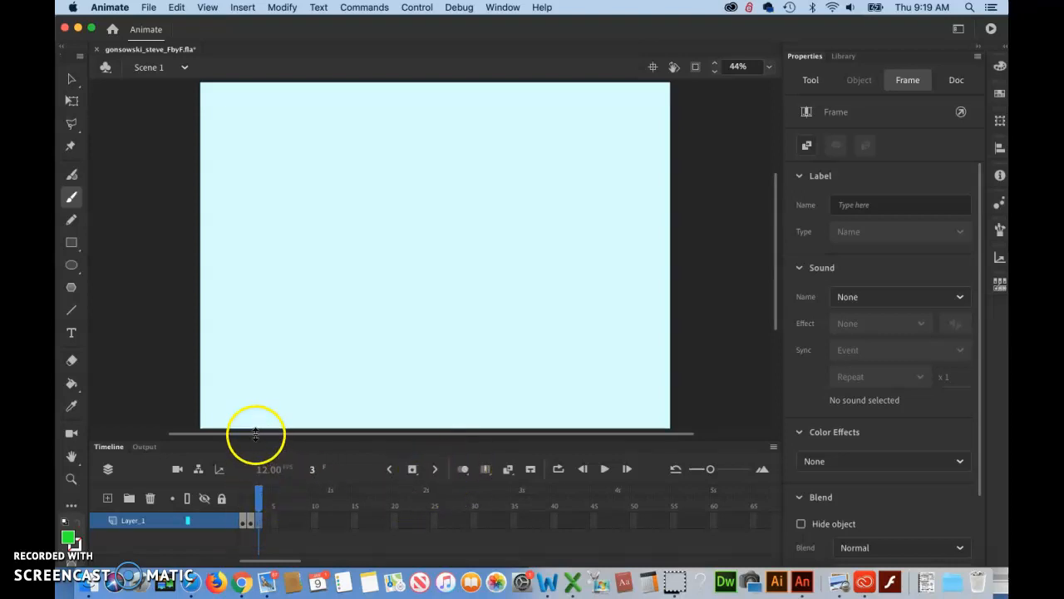
# Step: Turn on Onion Skin and paint the inchworm on frame 3 as a green stroke rearing up from the stage's lower edge
pyautogui.click(464, 471)
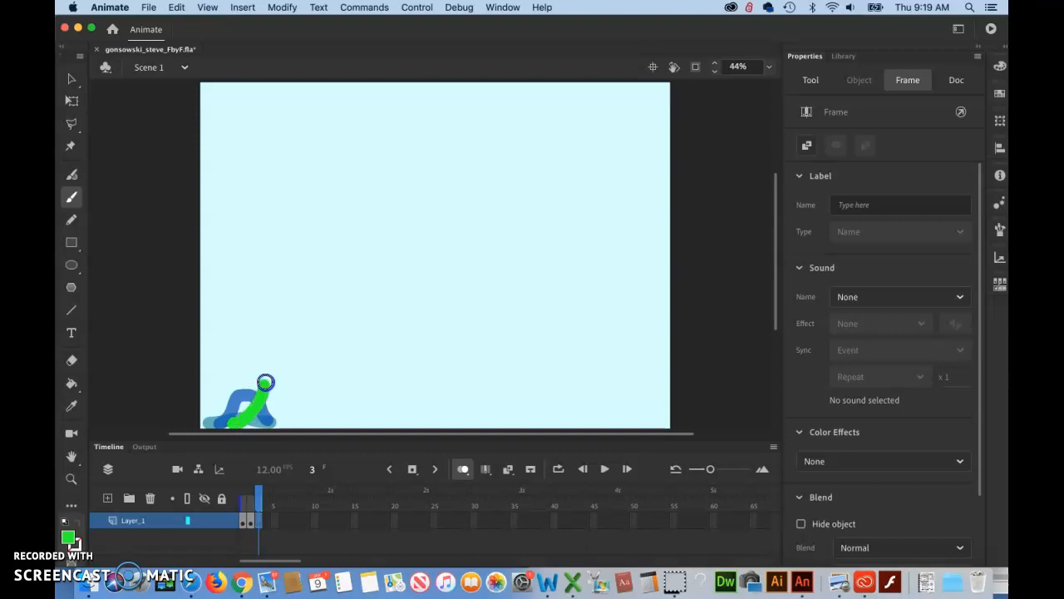
pyautogui.moveTo(265, 381); pyautogui.dragTo(265, 380)
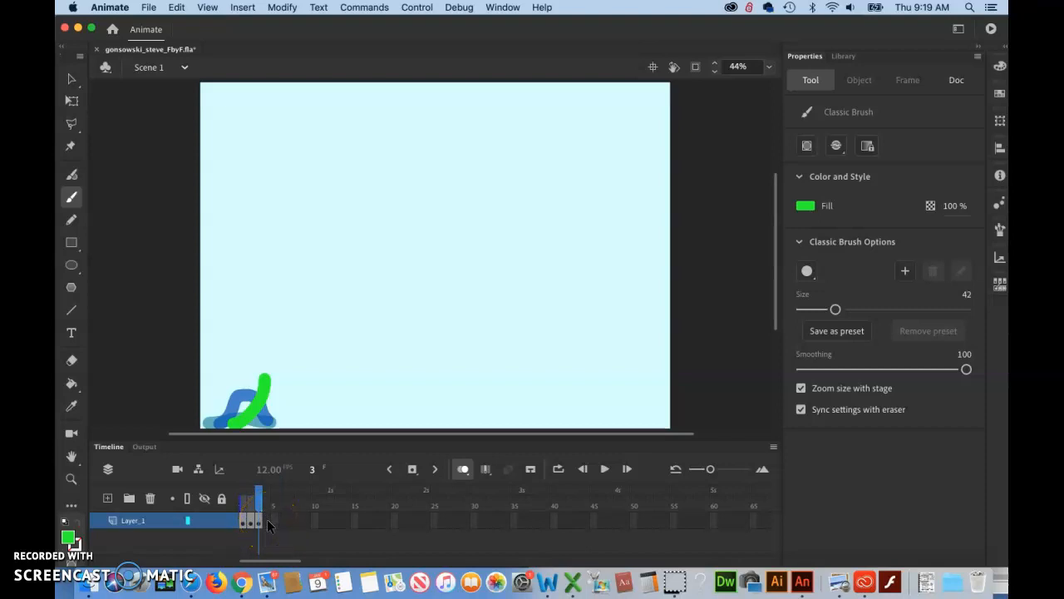
# Step: Insert a blank keyframe at frame 4 of Layer_1 and paint the inchworm as a flat green stroke along the stage's lower edge
pyautogui.click(268, 522)
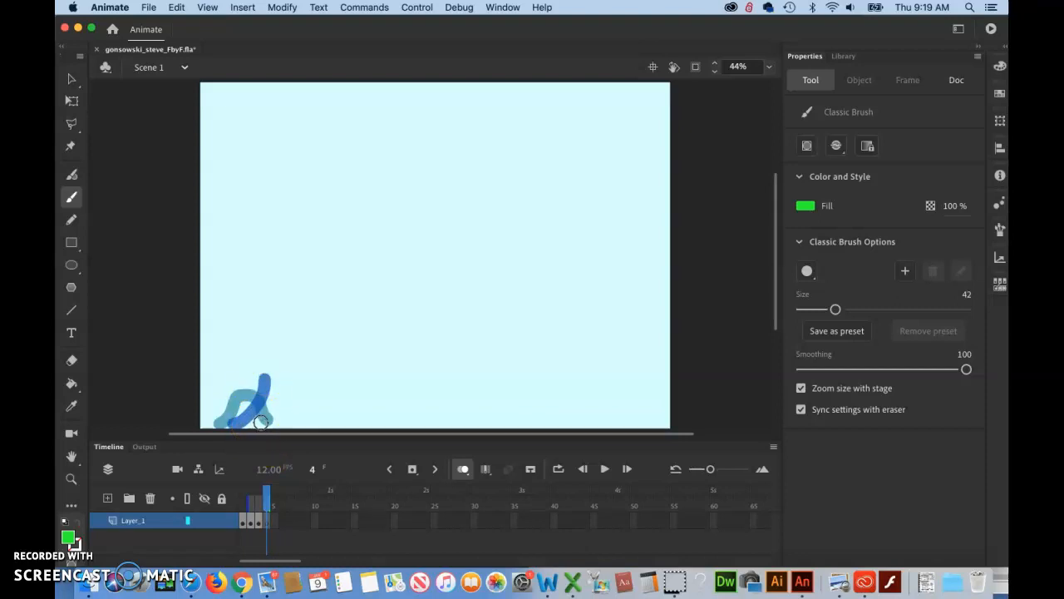
pyautogui.moveTo(254, 422); pyautogui.dragTo(313, 422)
pyautogui.click(274, 498)
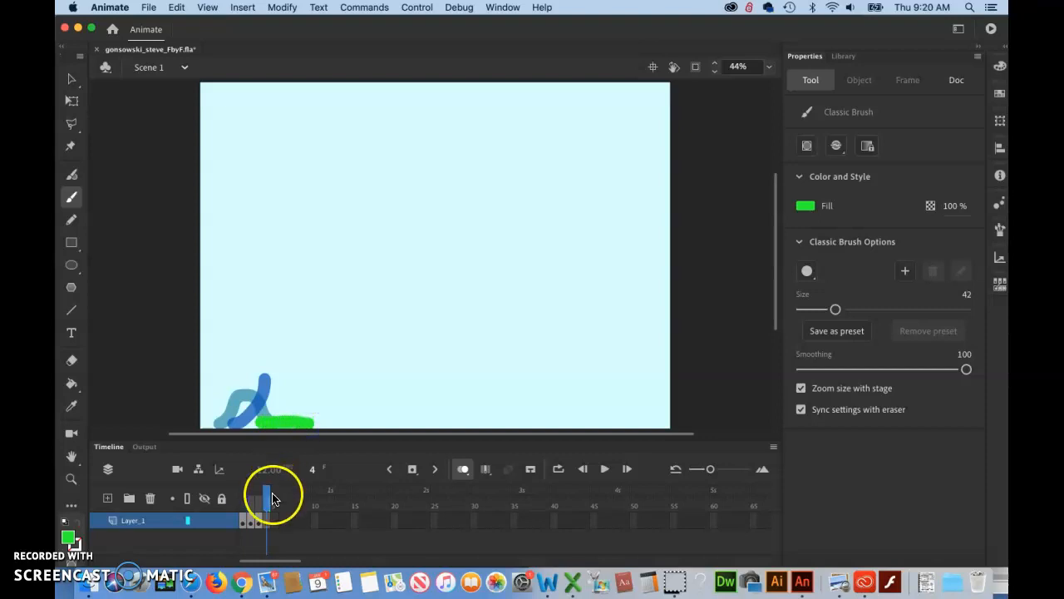
pyautogui.moveTo(266, 495)
pyautogui.mouseDown()
pyautogui.moveTo(233, 495)
pyautogui.moveTo(268, 494)
pyautogui.mouseUp()
# Step: Turn off Onion Skin and review the drawing on frame 4 by itself
pyautogui.click(453, 471)
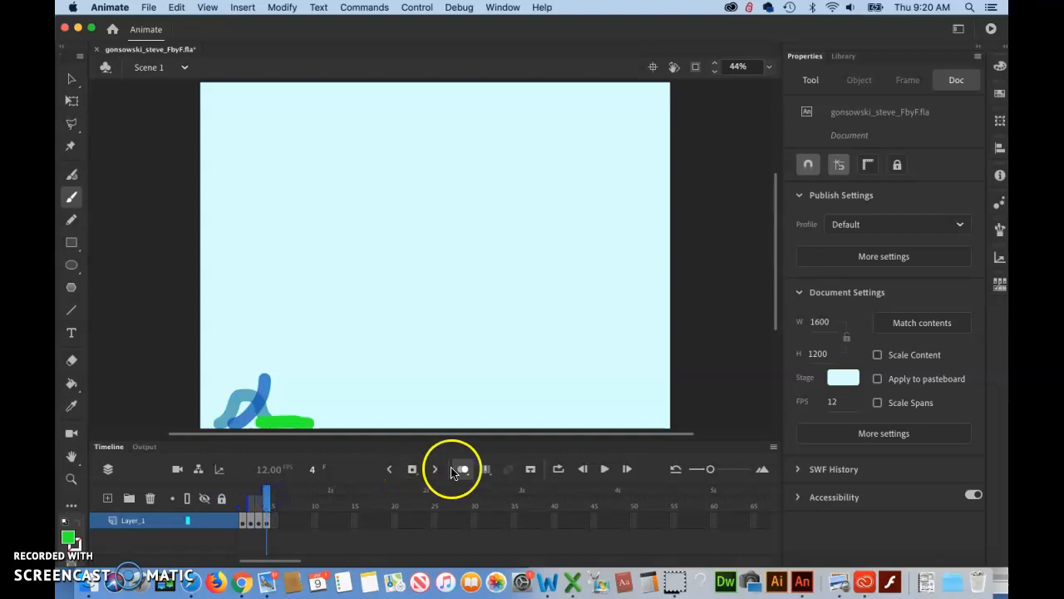
pyautogui.click(462, 471)
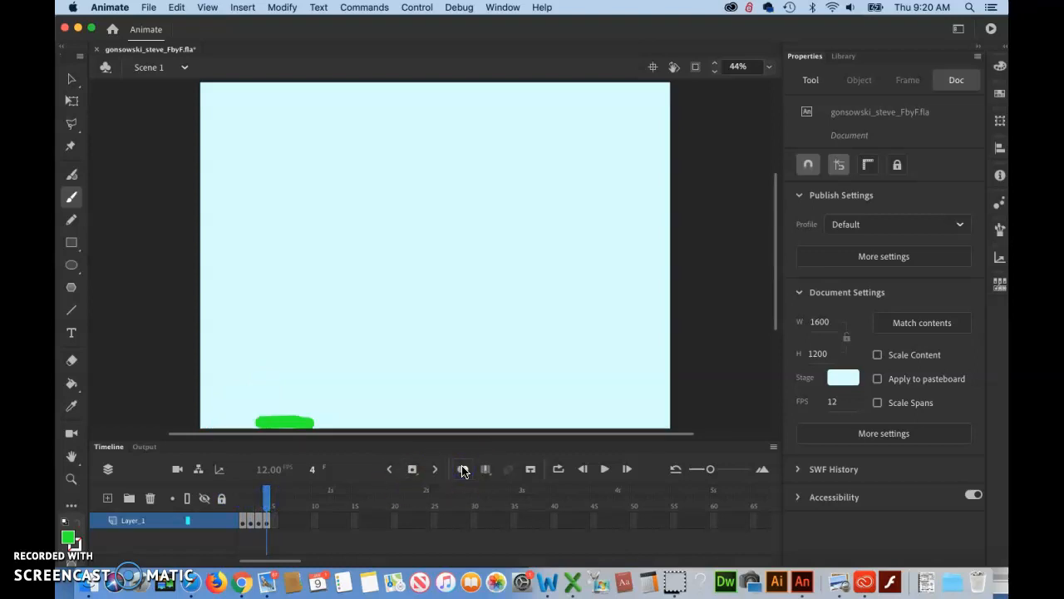
pyautogui.moveTo(263, 496)
pyautogui.mouseDown()
pyautogui.moveTo(223, 500)
pyautogui.moveTo(269, 503)
pyautogui.moveTo(239, 504)
pyautogui.moveTo(260, 506)
pyautogui.moveTo(265, 495)
pyautogui.moveTo(239, 498)
pyautogui.moveTo(266, 496)
pyautogui.mouseUp()
pyautogui.click(266, 517)
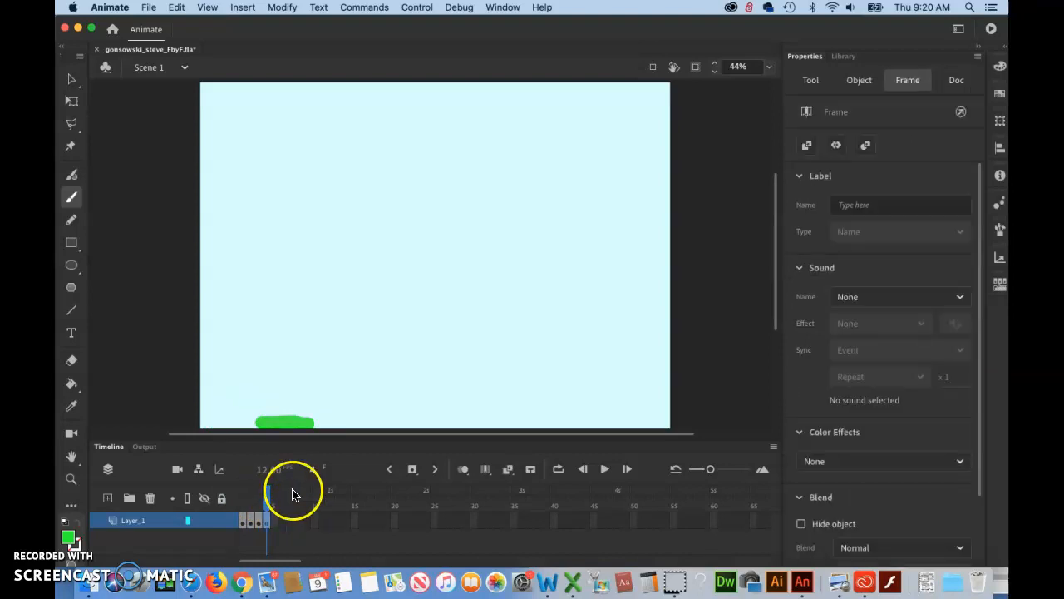
pyautogui.moveTo(266, 492)
pyautogui.mouseDown()
pyautogui.moveTo(226, 496)
pyautogui.moveTo(271, 495)
pyautogui.mouseUp()
# Step: Insert a blank keyframe at frame 5, turn on Onion Skin and paint the inchworm's arched pose slightly ahead of the previous one
pyautogui.click(268, 520)
pyautogui.press('F7')
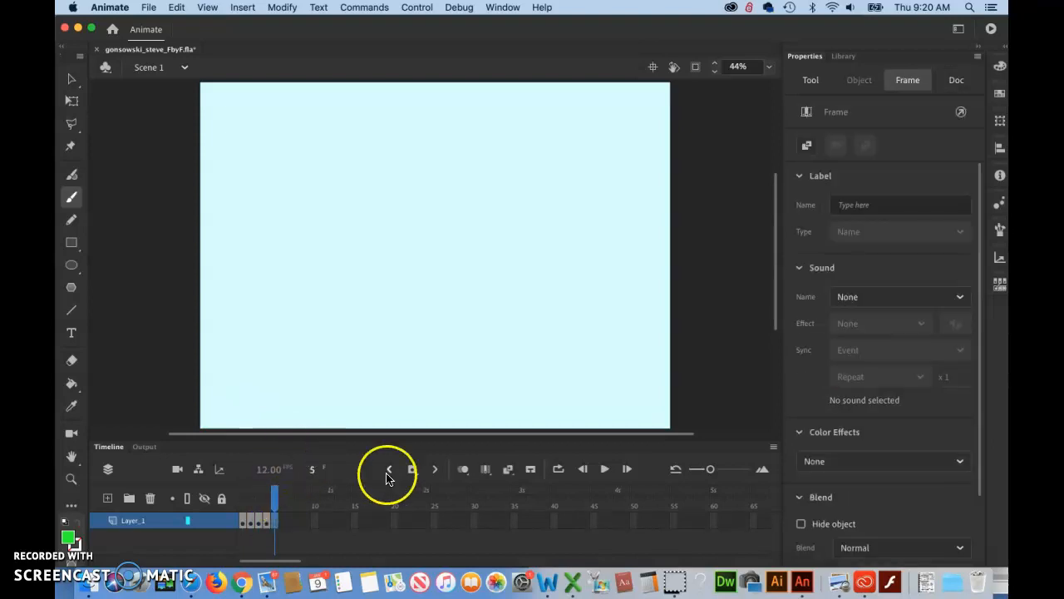
pyautogui.click(463, 468)
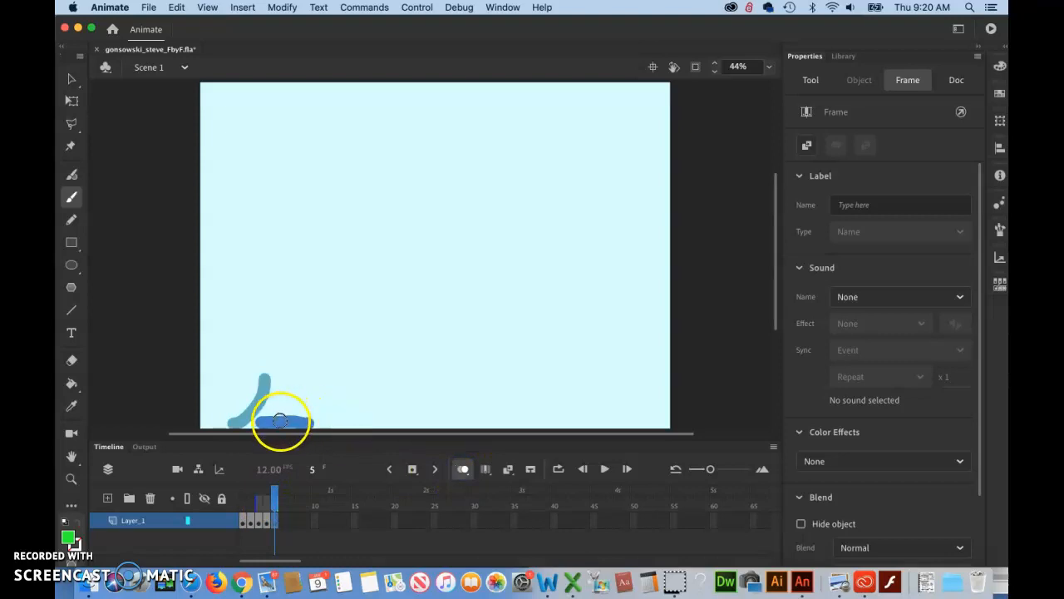
pyautogui.moveTo(282, 422)
pyautogui.mouseDown()
pyautogui.moveTo(301, 388)
pyautogui.moveTo(313, 389)
pyautogui.moveTo(331, 426)
pyautogui.mouseUp()
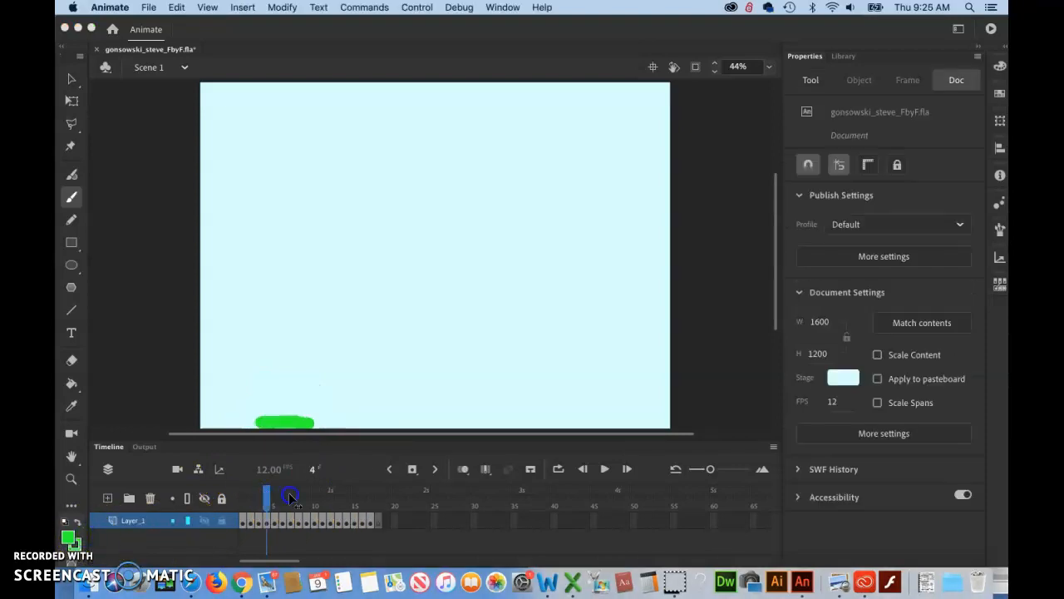
# Step: Scrub from frame 4 to frame 17 and view frames 17 and 18 with Onion Skin on, turning it off at frame 18
pyautogui.moveTo(267, 493); pyautogui.dragTo(375, 504)
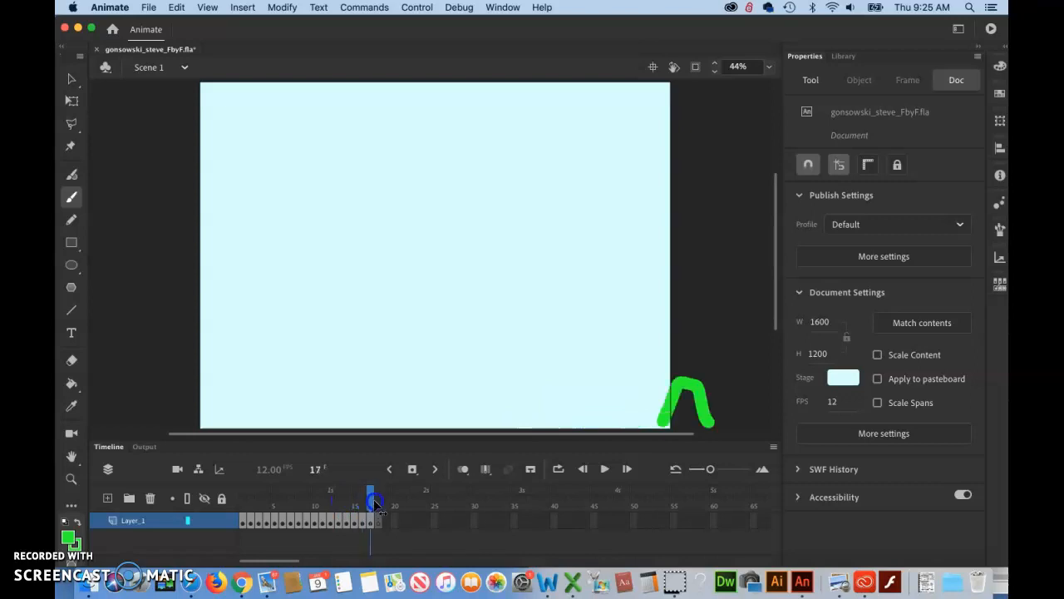
pyautogui.click(463, 470)
pyautogui.click(370, 501)
pyautogui.moveTo(369, 496); pyautogui.dragTo(383, 499)
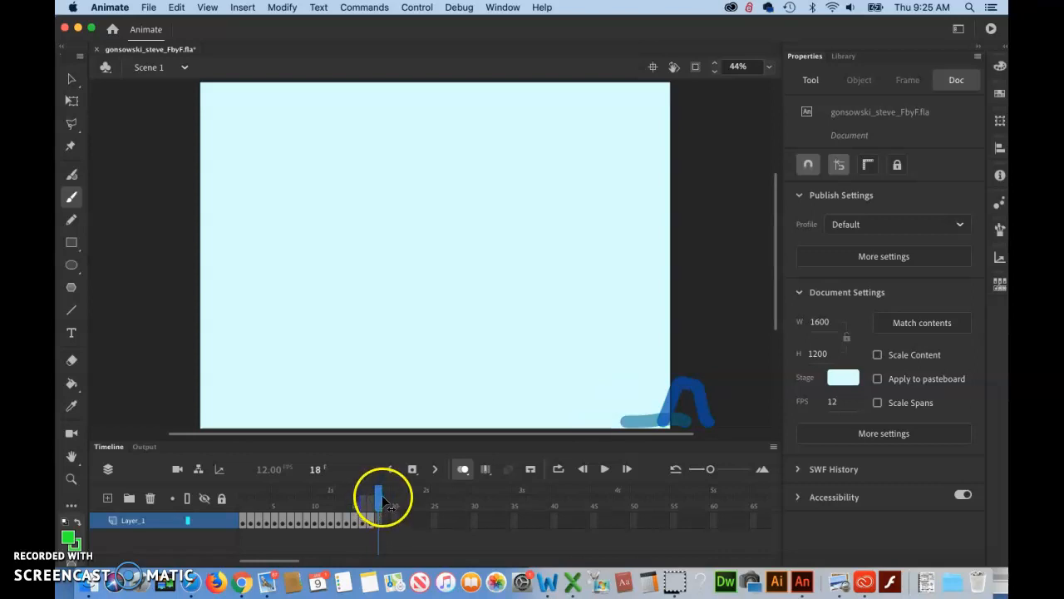
pyautogui.click(464, 469)
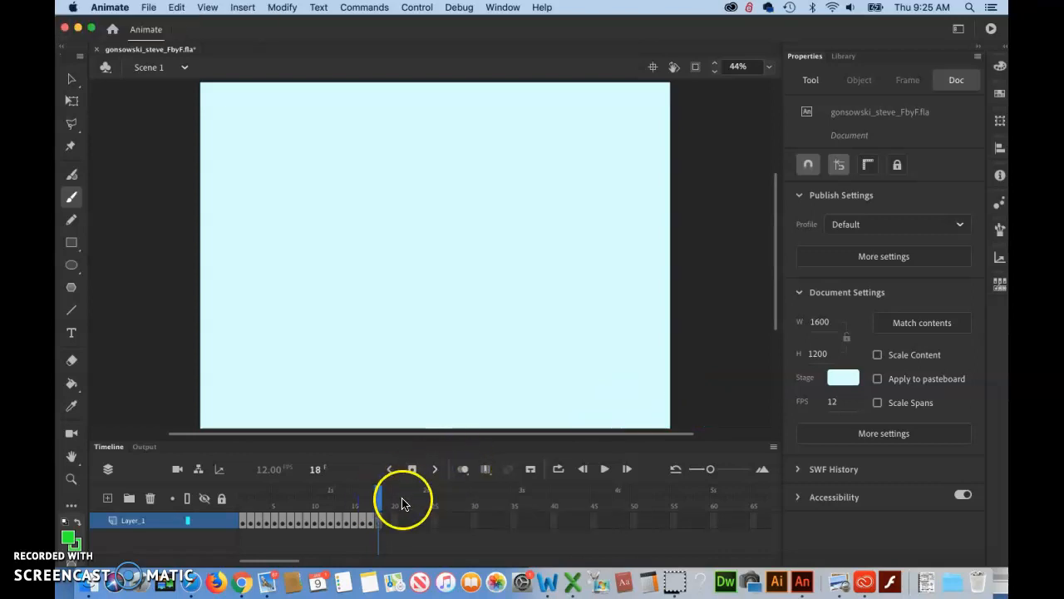
# Step: Compare frame 17 with and without Onion Skin, then scrub back to frame 1 and on to frame 10 with it on
pyautogui.moveTo(383, 493)
pyautogui.mouseDown()
pyautogui.moveTo(348, 511)
pyautogui.moveTo(371, 504)
pyautogui.mouseUp()
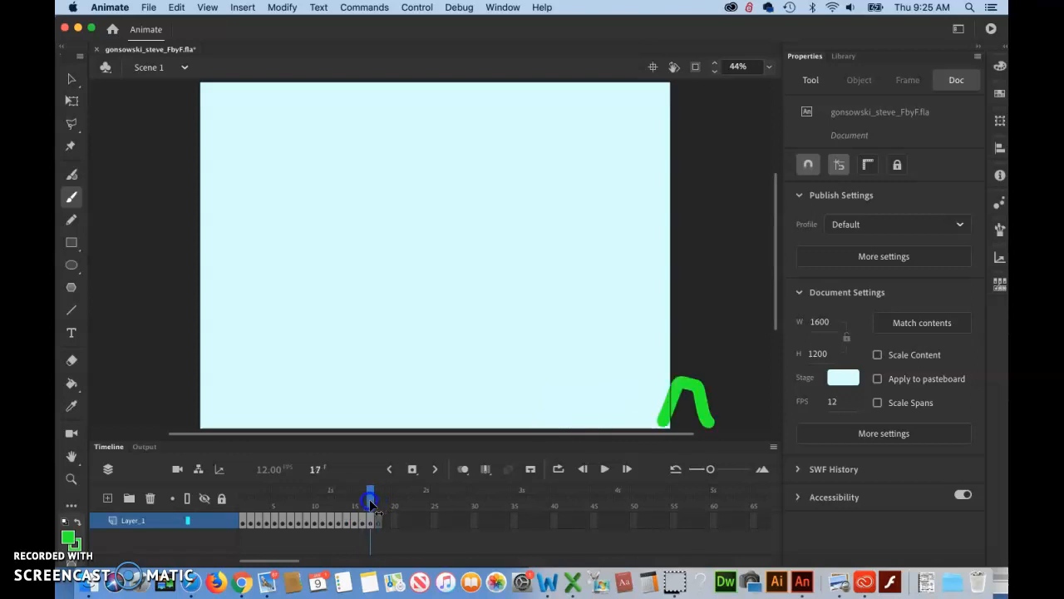
pyautogui.click(464, 470)
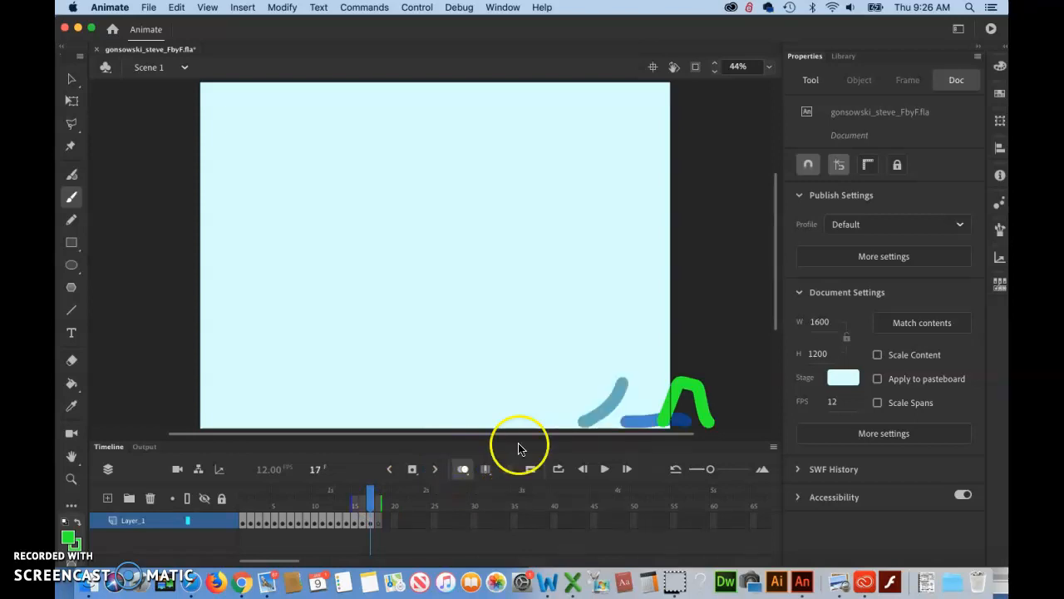
pyautogui.click(460, 470)
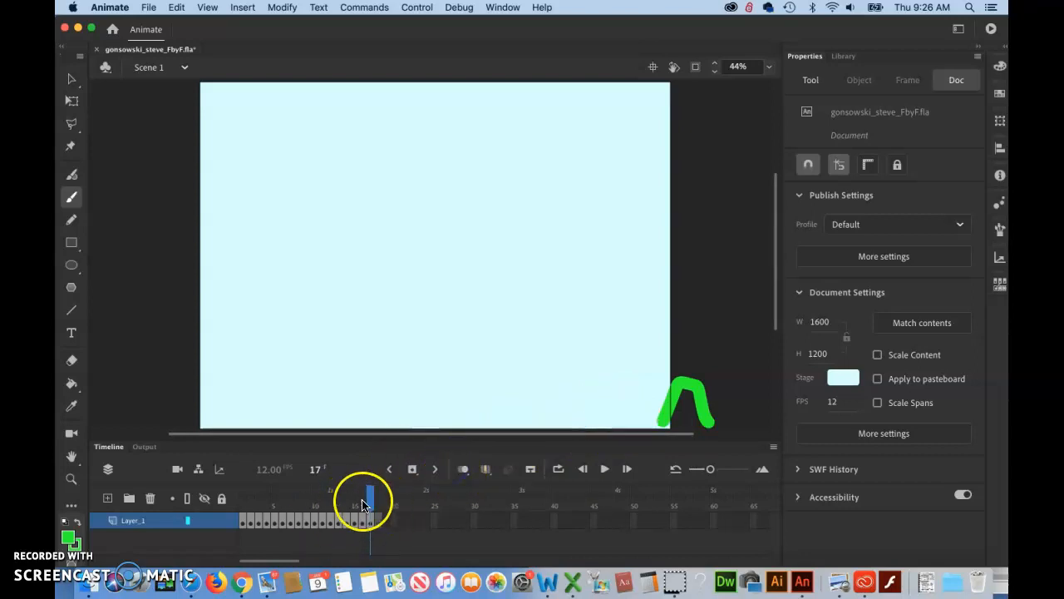
pyautogui.click(464, 471)
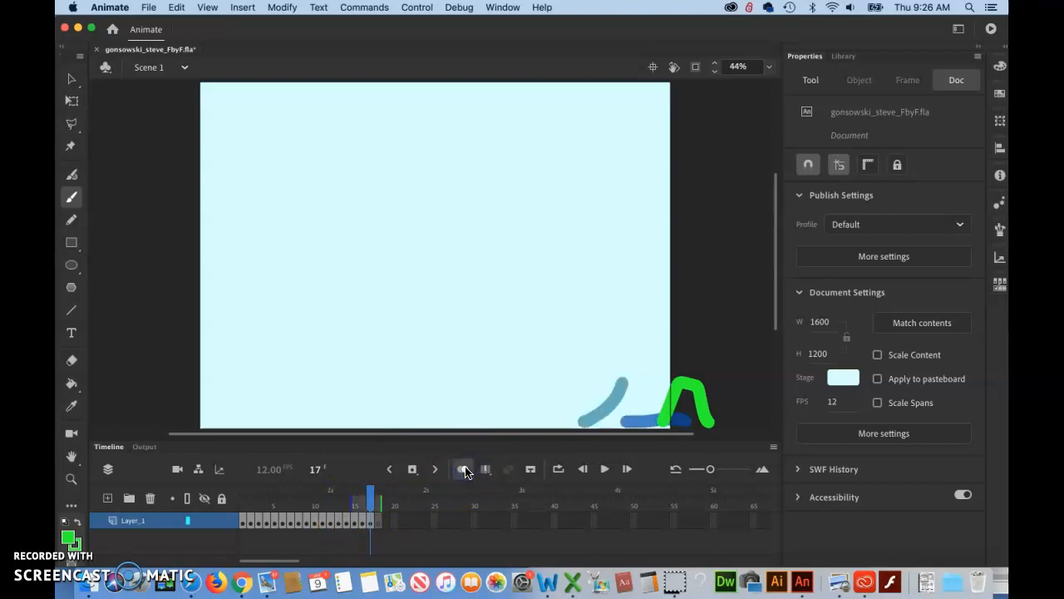
pyautogui.moveTo(385, 503); pyautogui.dragTo(231, 494)
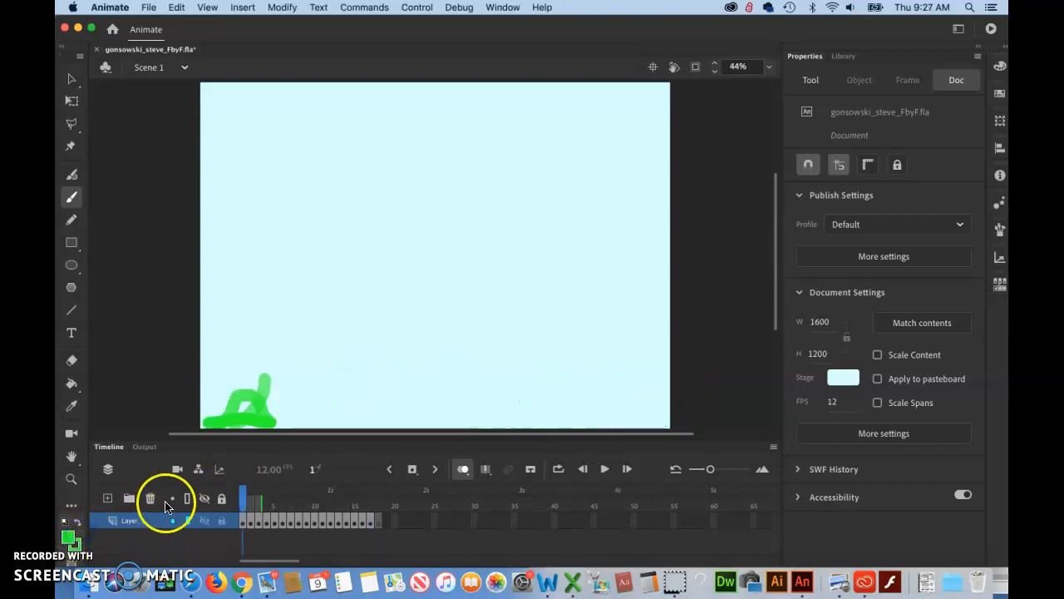
pyautogui.moveTo(243, 498)
pyautogui.mouseDown()
pyautogui.moveTo(361, 496)
pyautogui.moveTo(273, 496)
pyautogui.moveTo(349, 497)
pyautogui.moveTo(315, 497)
pyautogui.mouseUp()
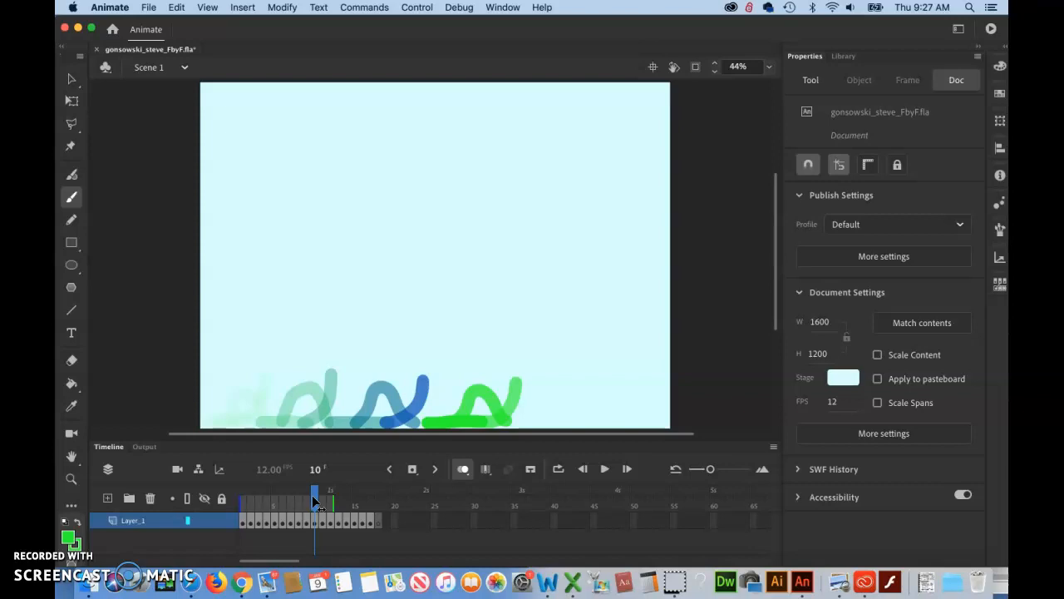
# Step: Test the movie to watch the inchworm animation, close the preview and scrub ahead to frame 18
pyautogui.press('super+Return')
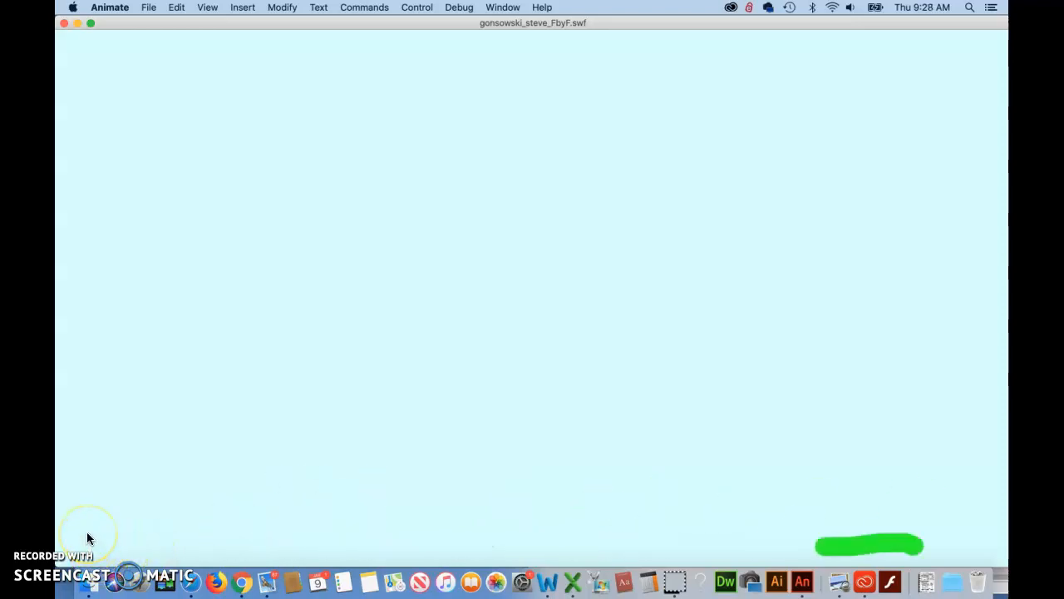
pyautogui.press('super+w')
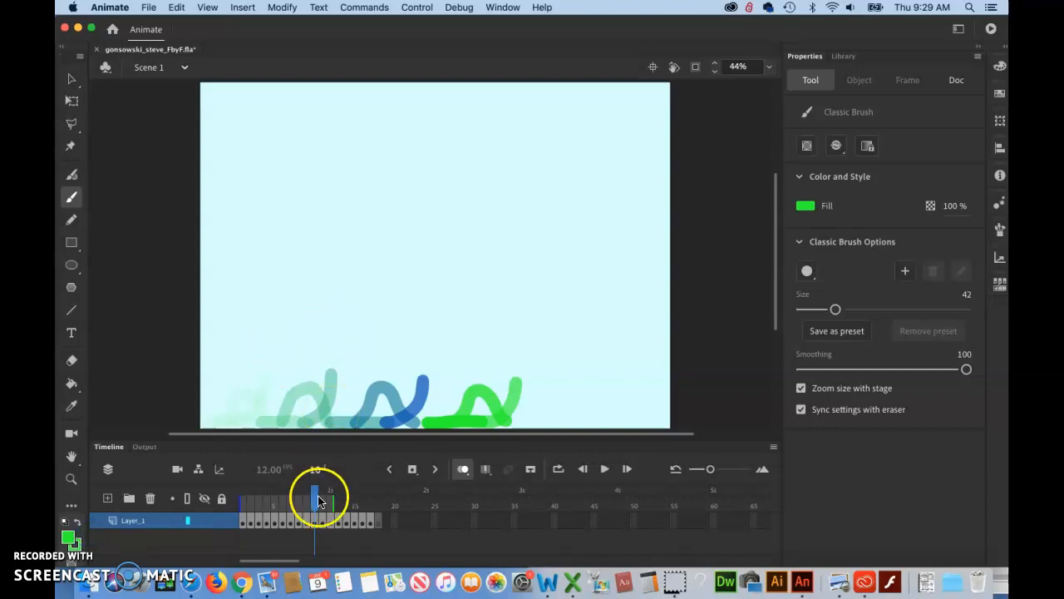
pyautogui.moveTo(317, 499)
pyautogui.mouseDown()
pyautogui.moveTo(238, 496)
pyautogui.moveTo(387, 496)
pyautogui.mouseUp()
pyautogui.click(329, 526)
pyautogui.moveTo(329, 525); pyautogui.dragTo(285, 508)
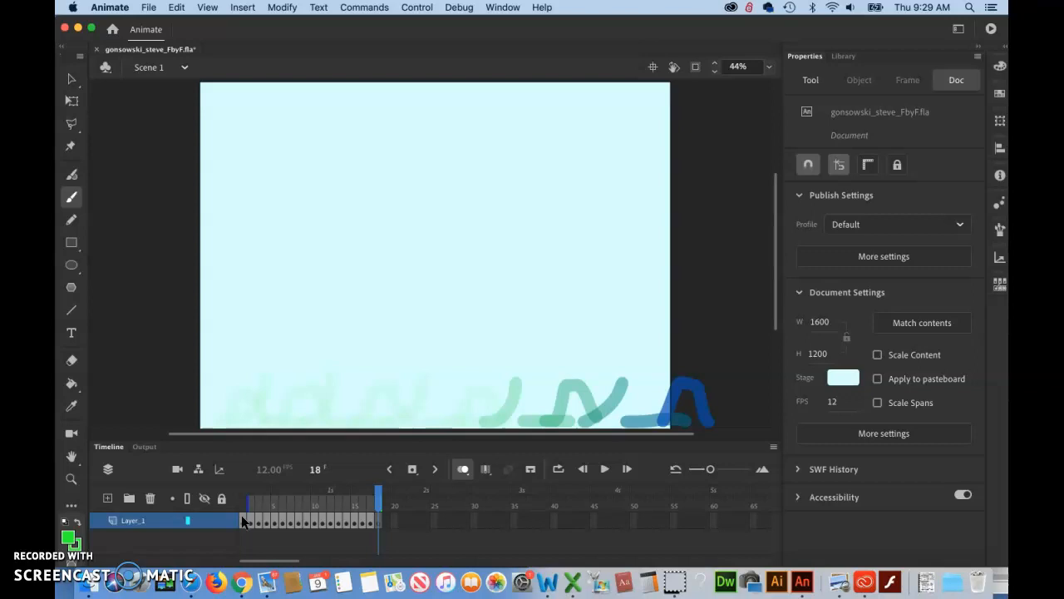
# Step: Turn off Onion Skin and insert frames after the first keyframe of Layer_1 so its drawing holds through frame 13
pyautogui.click(242, 519)
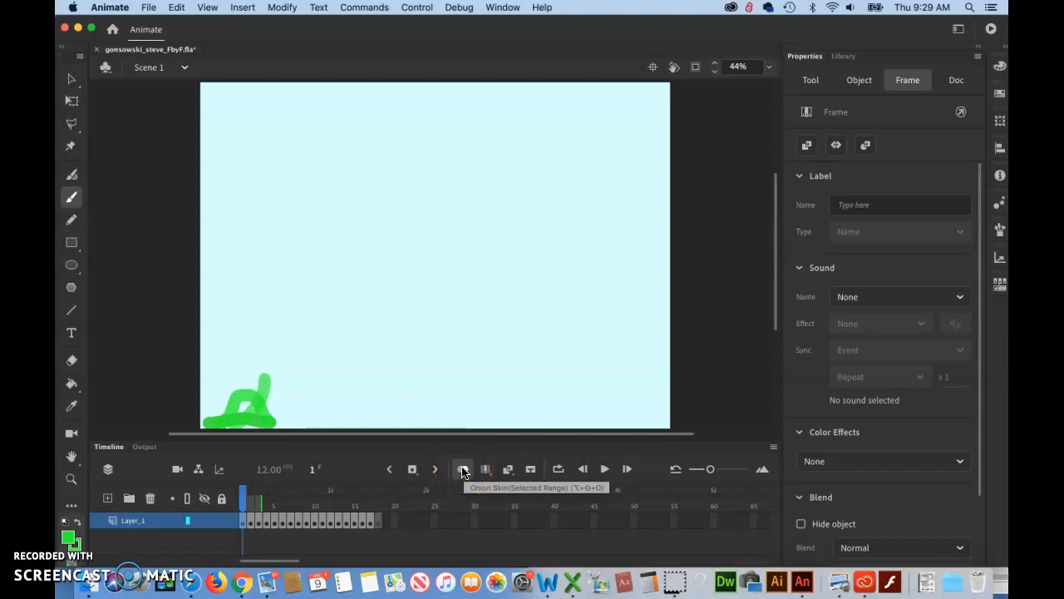
pyautogui.click(463, 471)
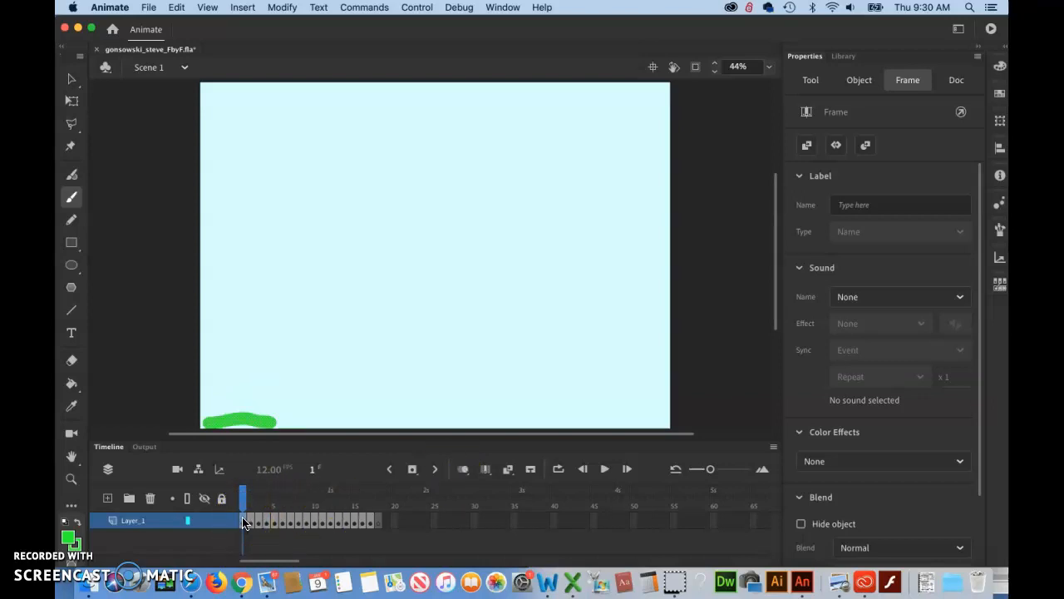
pyautogui.moveTo(244, 522); pyautogui.dragTo(341, 518)
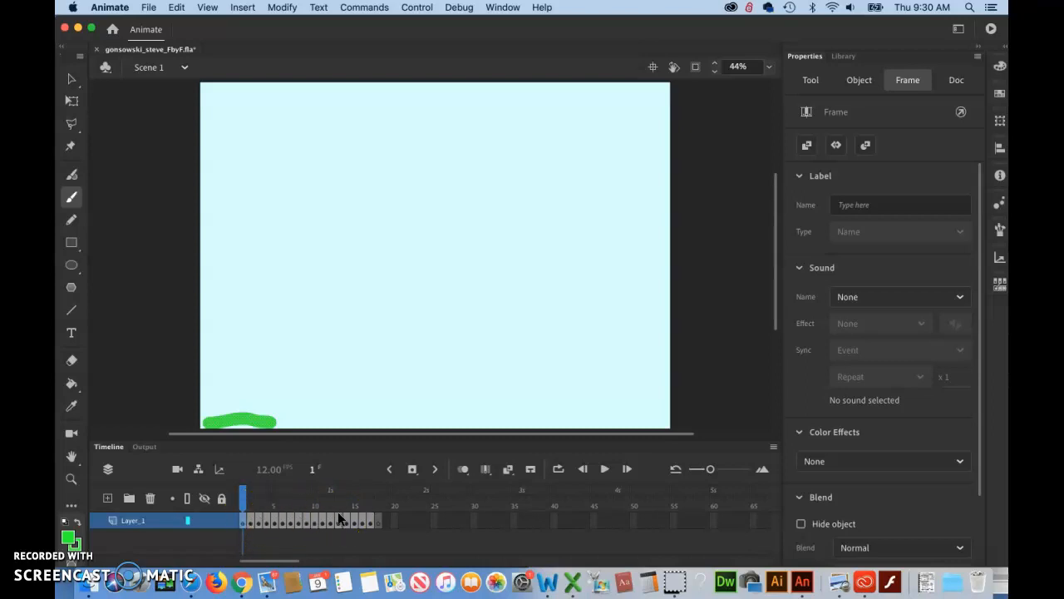
pyautogui.click(242, 520)
pyautogui.press('F5')
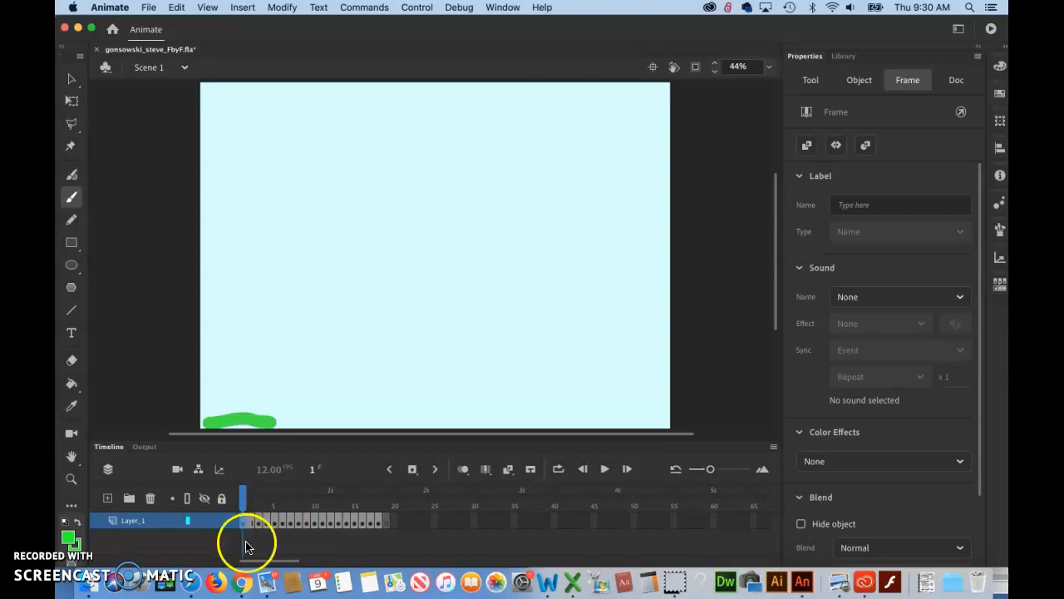
pyautogui.press('F5')
pyautogui.press('F5')
pyautogui.press('F5')
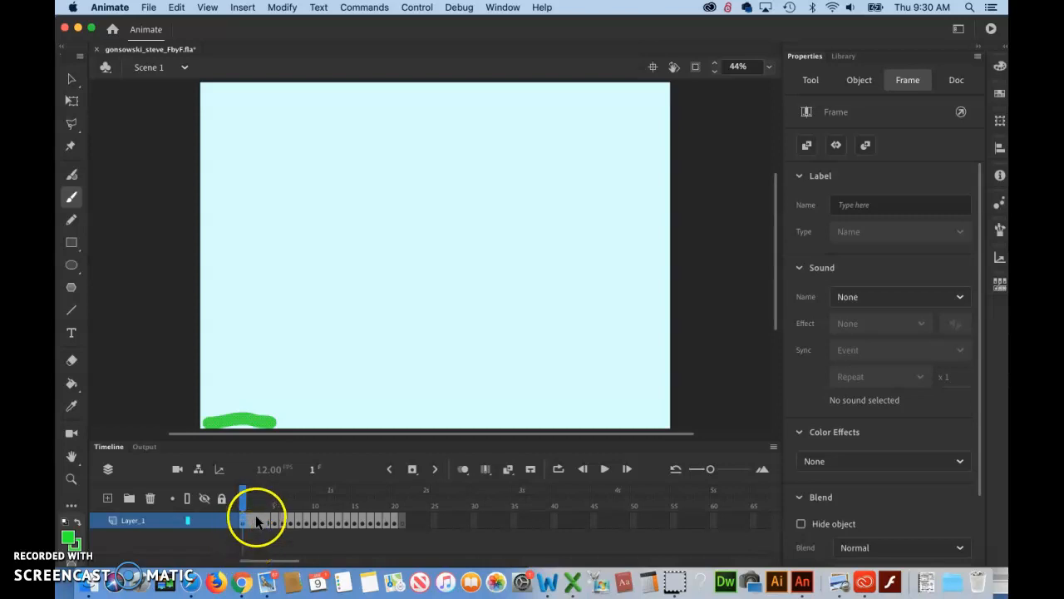
pyautogui.press('F5')
pyautogui.press('F5')
pyautogui.press('F5')
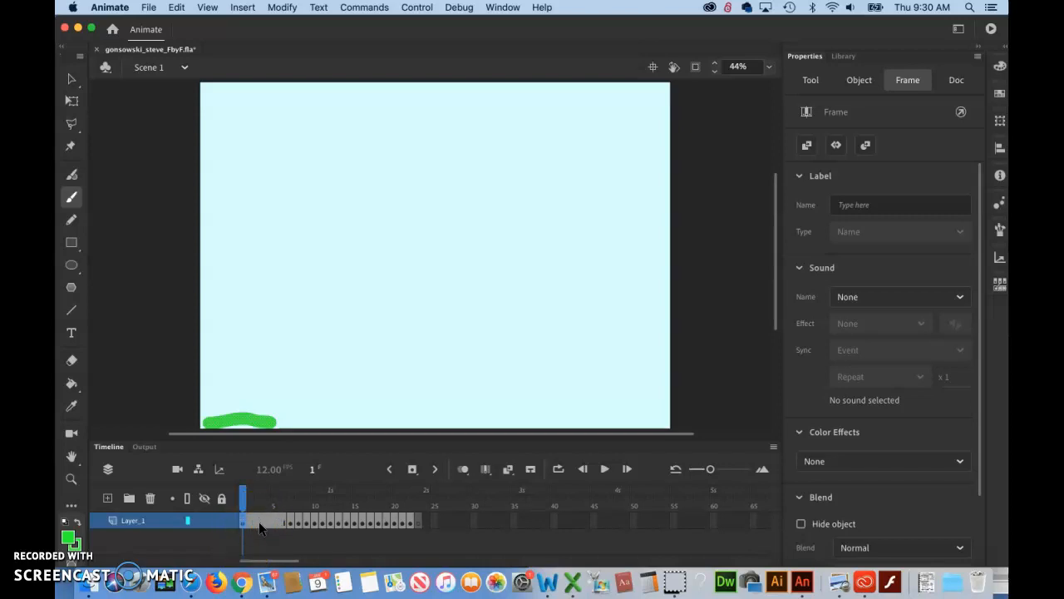
pyautogui.press('F5')
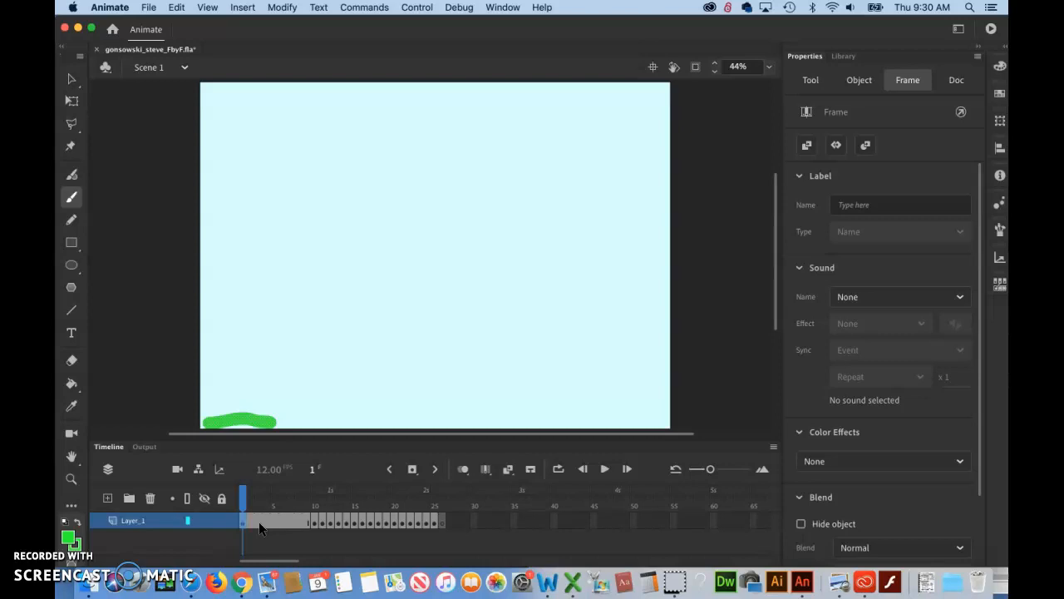
pyautogui.press('F5')
pyautogui.press('F5')
pyautogui.press('F5')
pyautogui.press('F5')
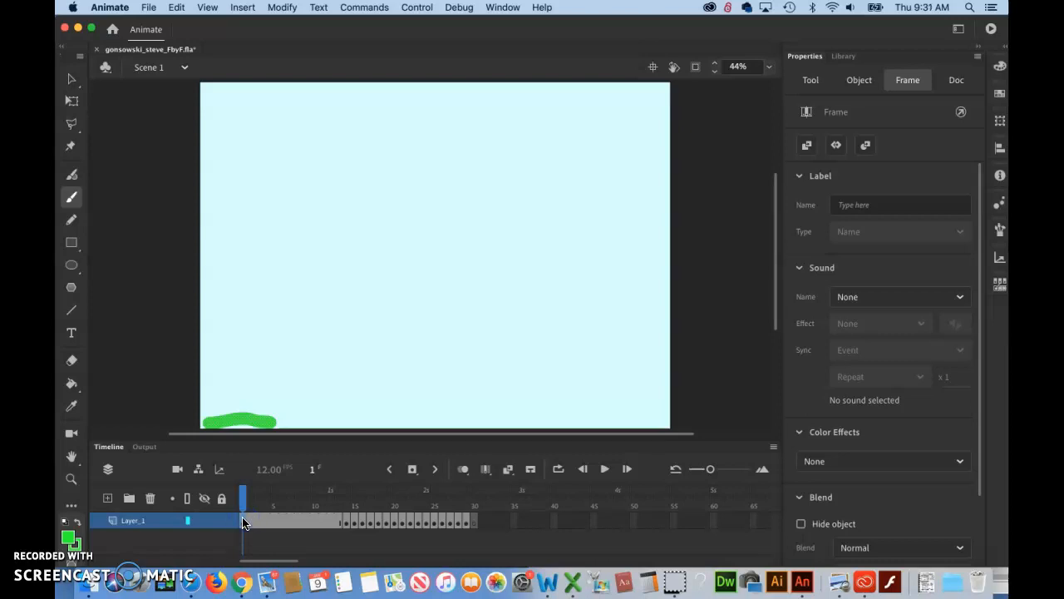
# Step: Examine the drawings across frames 8 to 15, comparing the extended first pose with the keyframes at 14 and 15
pyautogui.click(346, 519)
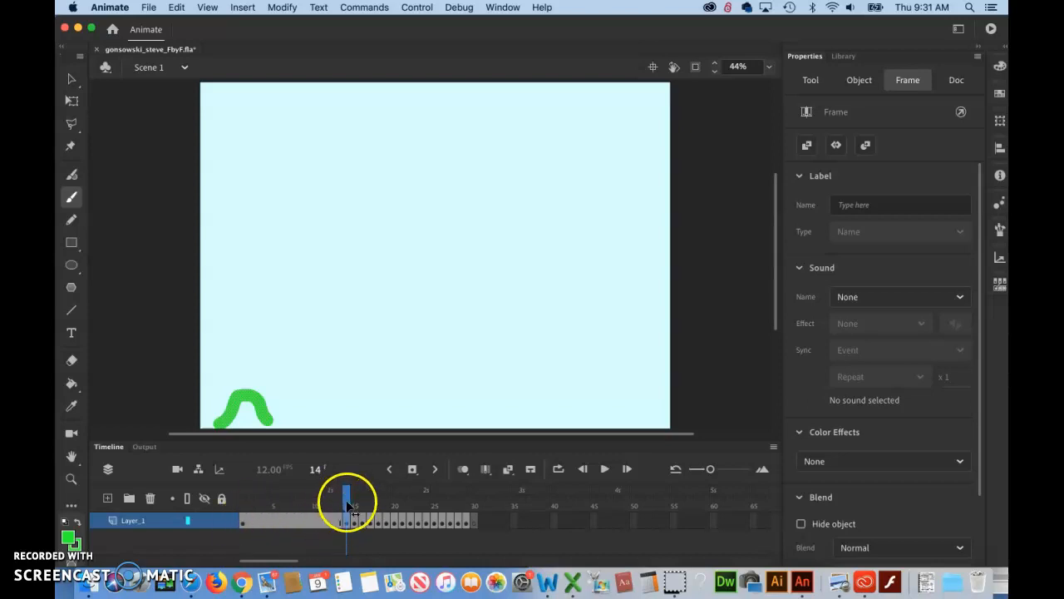
pyautogui.moveTo(347, 496); pyautogui.dragTo(319, 505)
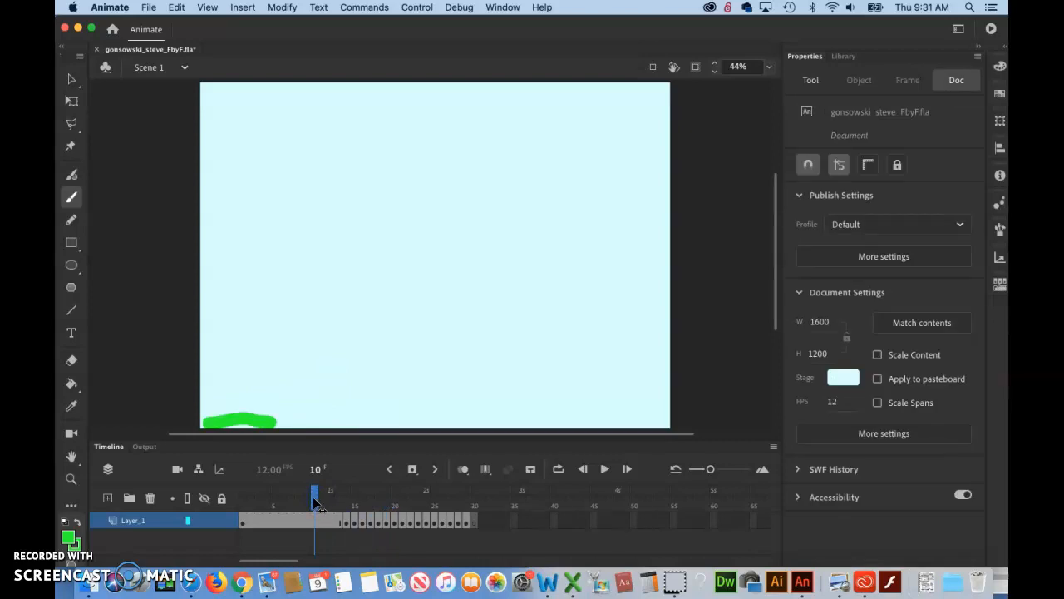
pyautogui.moveTo(345, 498)
pyautogui.mouseDown()
pyautogui.moveTo(424, 500)
pyautogui.moveTo(316, 505)
pyautogui.moveTo(418, 505)
pyautogui.moveTo(335, 504)
pyautogui.mouseUp()
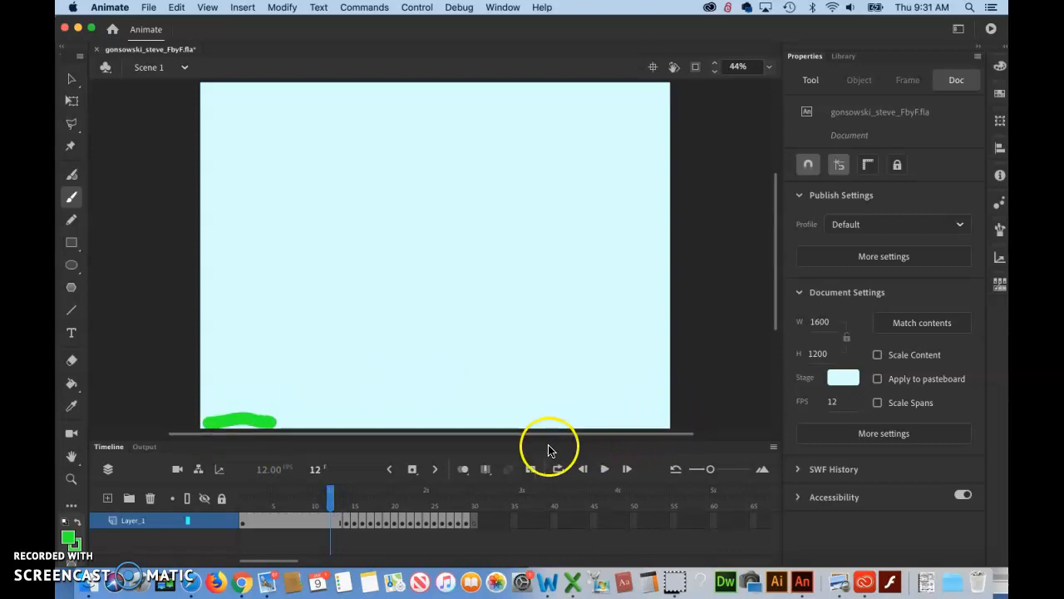
pyautogui.click(330, 497)
pyautogui.click(345, 518)
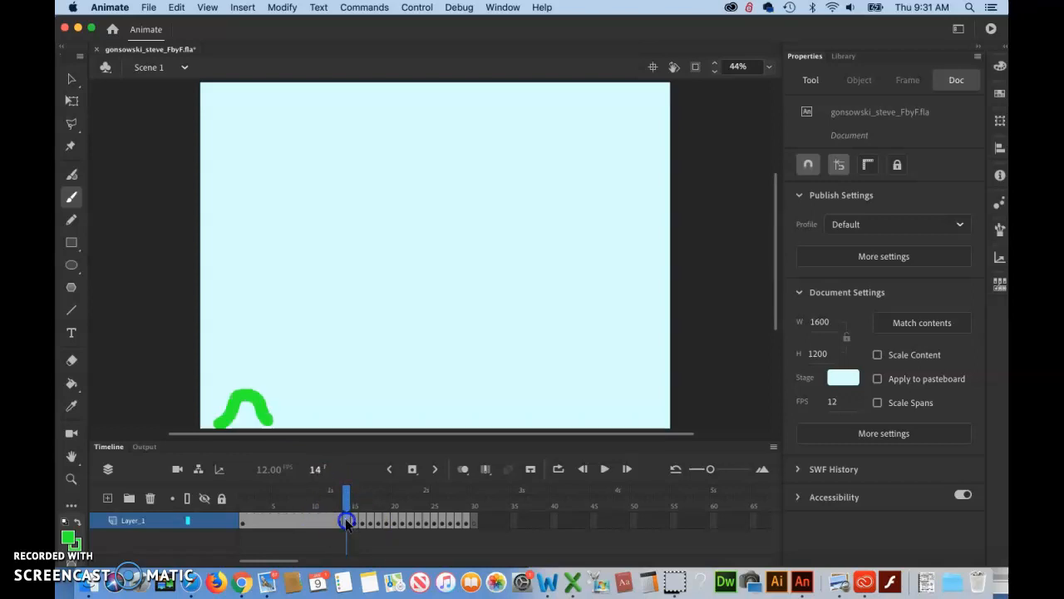
pyautogui.click(330, 519)
pyautogui.click(323, 520)
pyautogui.click(315, 520)
pyautogui.click(300, 520)
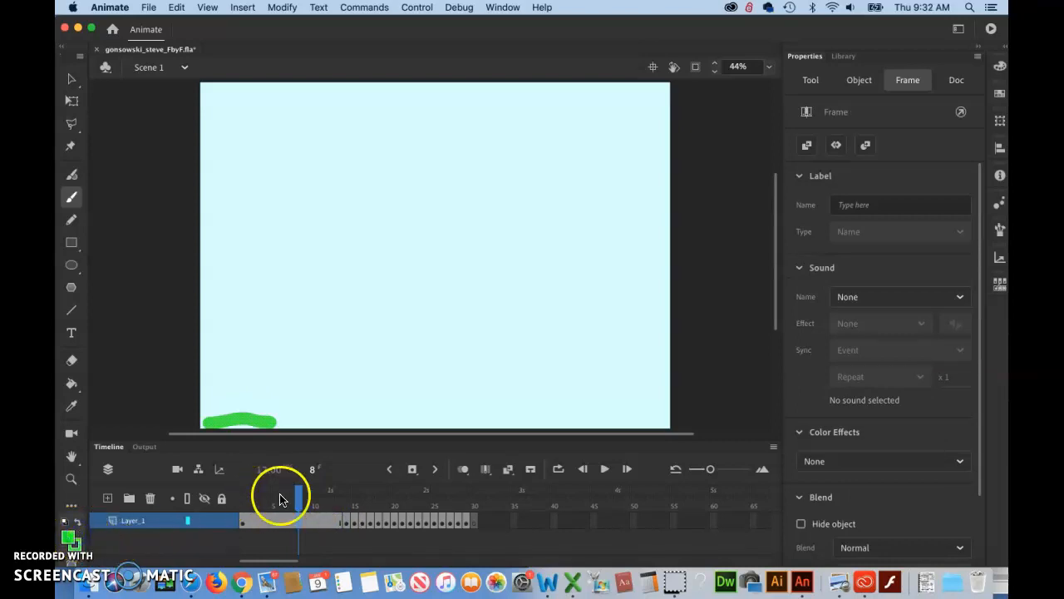
pyautogui.moveTo(299, 489)
pyautogui.mouseDown()
pyautogui.moveTo(243, 497)
pyautogui.moveTo(356, 499)
pyautogui.mouseUp()
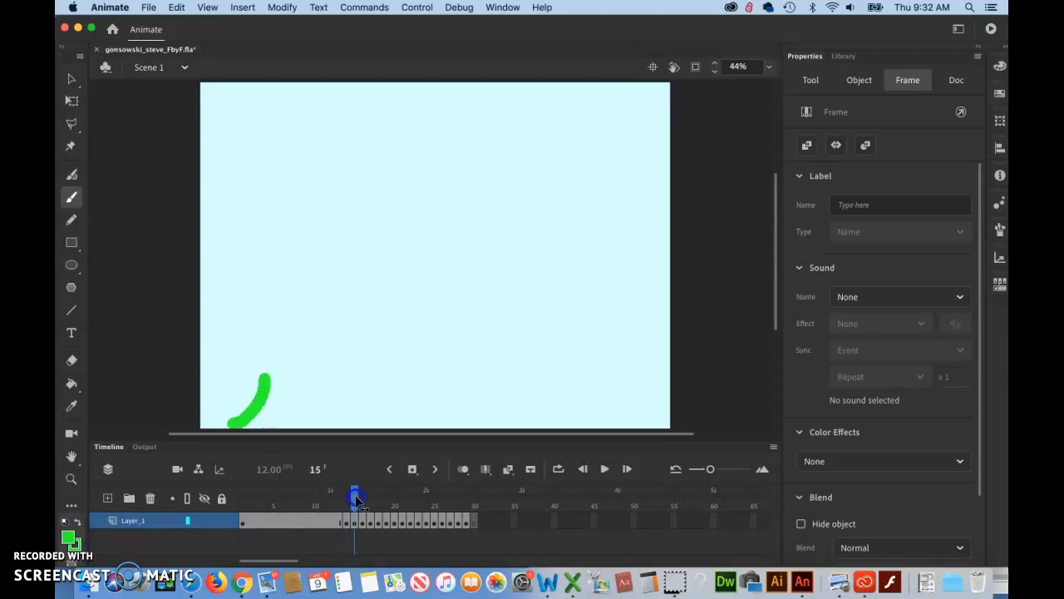
pyautogui.click(354, 519)
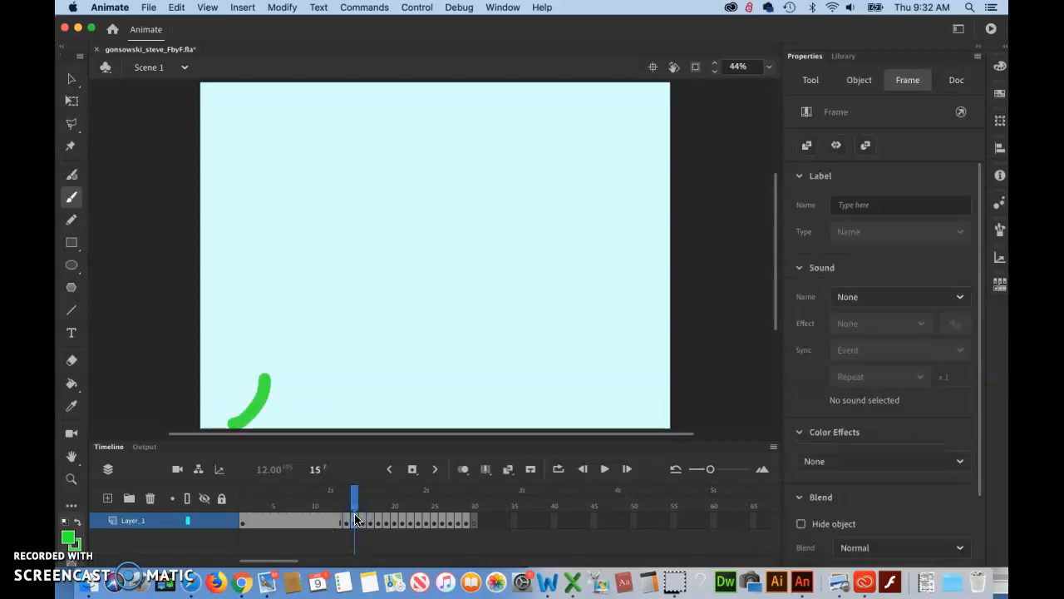
# Step: Insert two frames after each of the keyframes at 15 and 20 so their drawings hold through frames 17 and 22
pyautogui.press('F5')
pyautogui.press('F5')
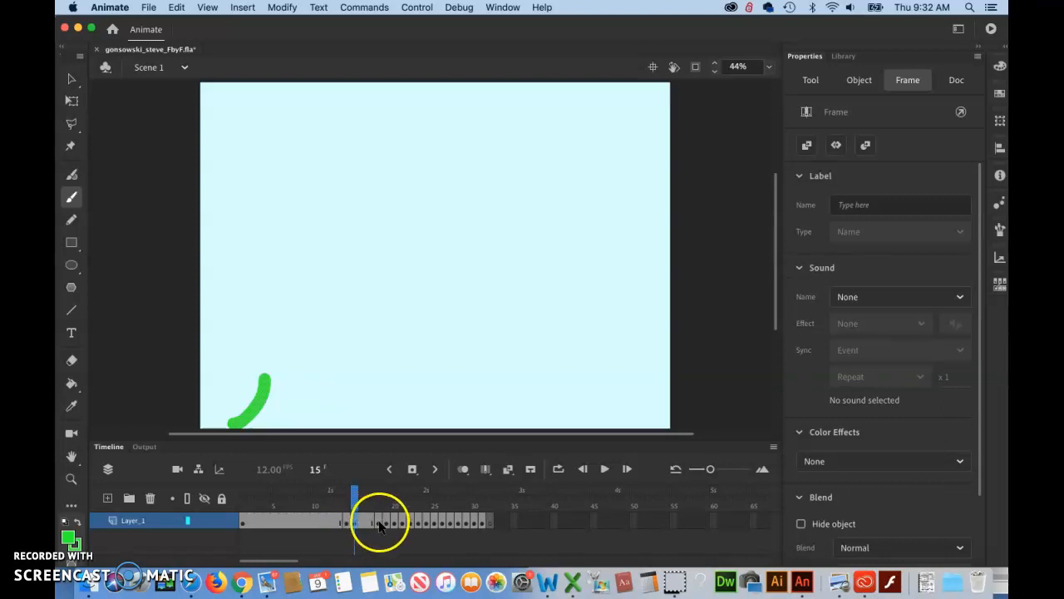
pyautogui.click(378, 520)
pyautogui.click(379, 496)
pyautogui.moveTo(379, 497); pyautogui.dragTo(395, 496)
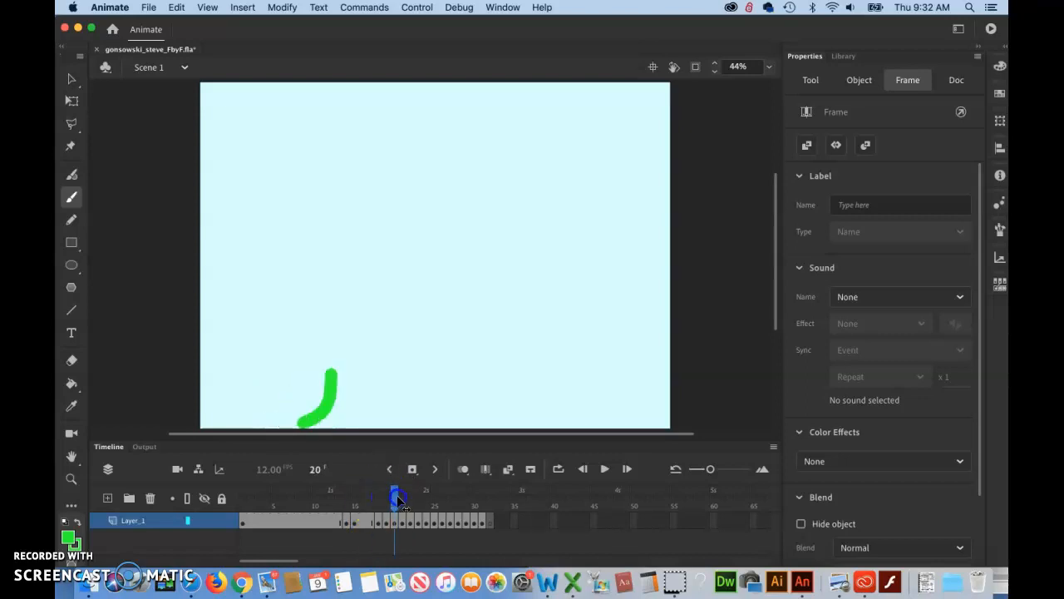
pyautogui.click(396, 520)
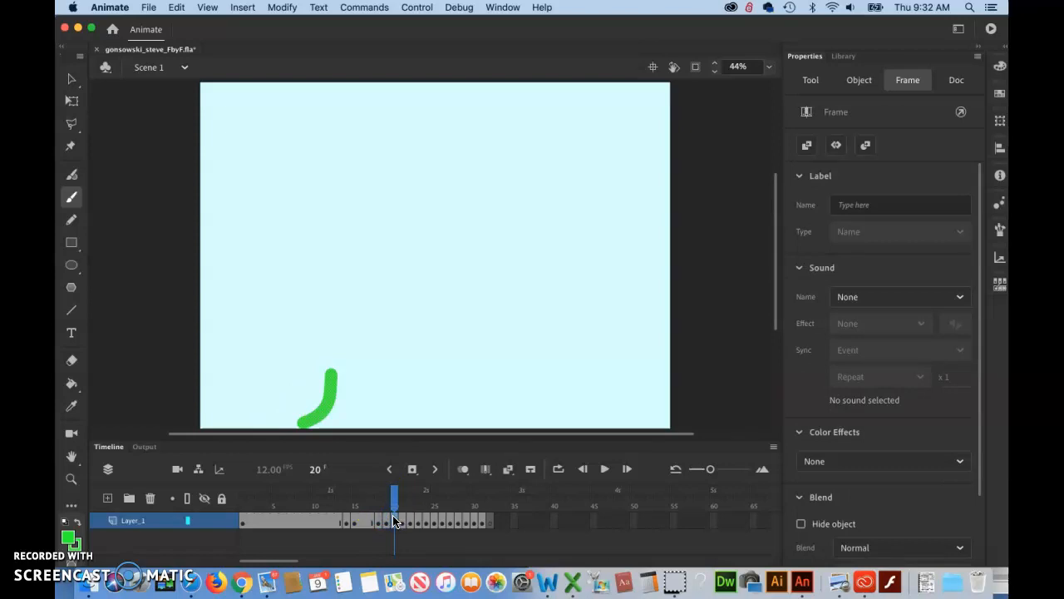
pyautogui.press('F5')
pyautogui.press('F5')
# Step: Extend the keyframes at frames 25 and 30 by two frames each, holding their drawings through frames 27 and 32
pyautogui.moveTo(396, 492); pyautogui.dragTo(434, 496)
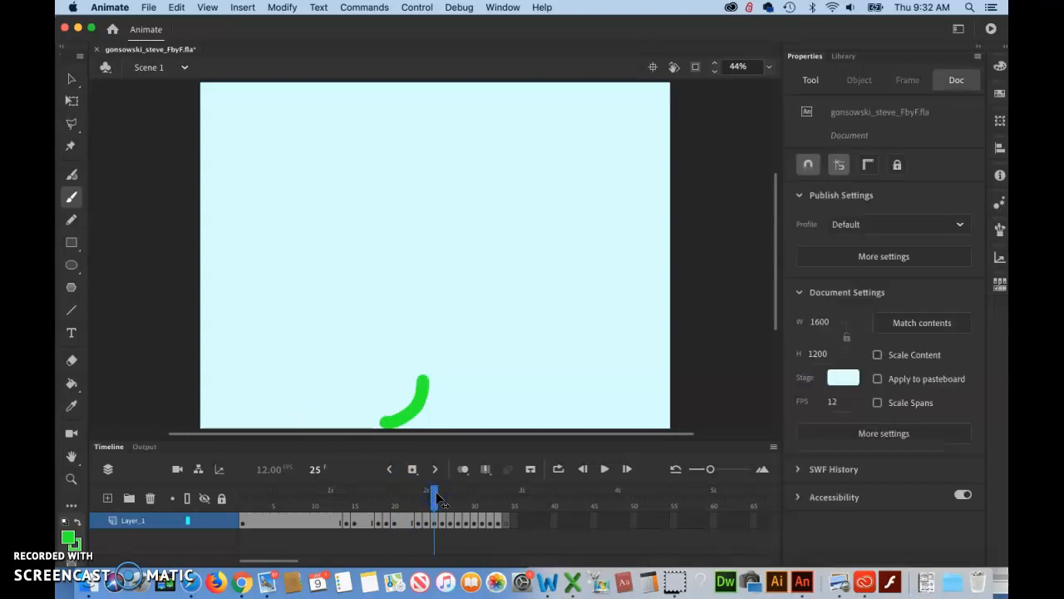
pyautogui.press('F5')
pyautogui.press('F5')
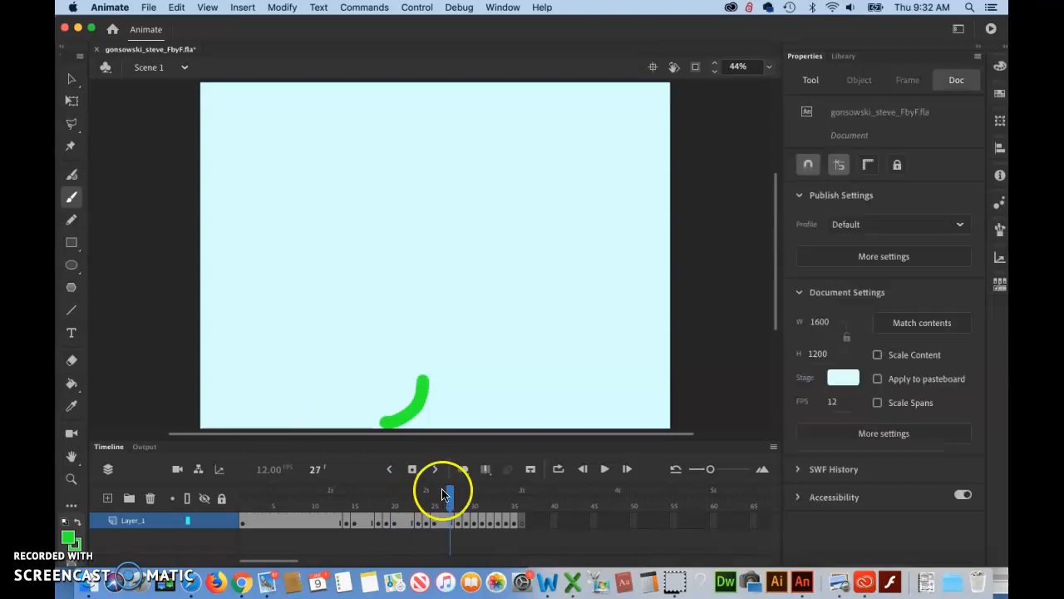
pyautogui.moveTo(451, 494); pyautogui.dragTo(476, 497)
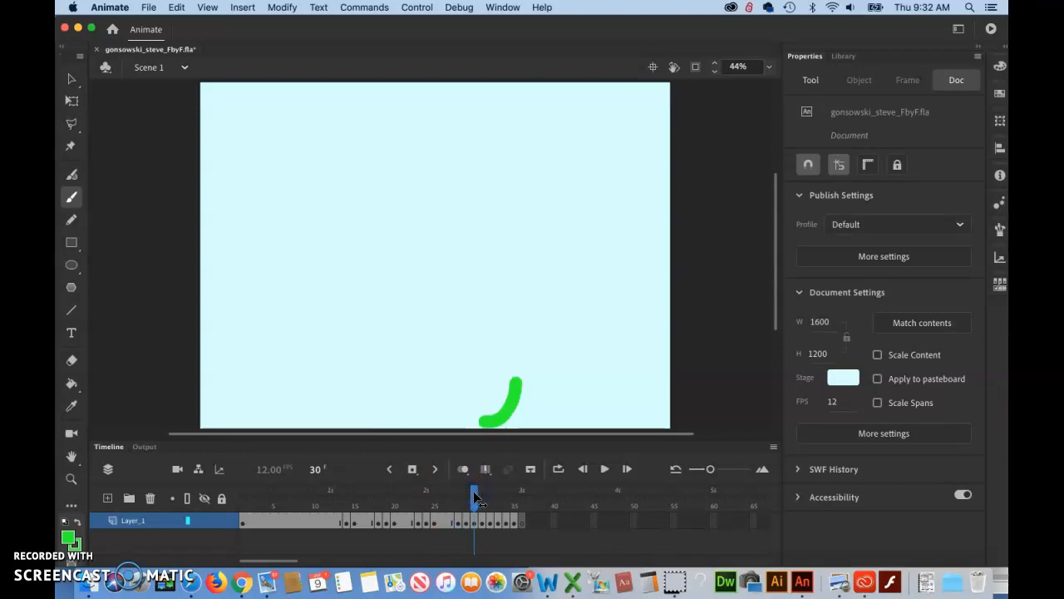
pyautogui.press('F5')
pyautogui.press('F5')
# Step: Extend the keyframe at frame 35 by two frames through frame 37, and switch to the 05_frameByframeProject.docx requirements in Word
pyautogui.moveTo(493, 486); pyautogui.dragTo(515, 492)
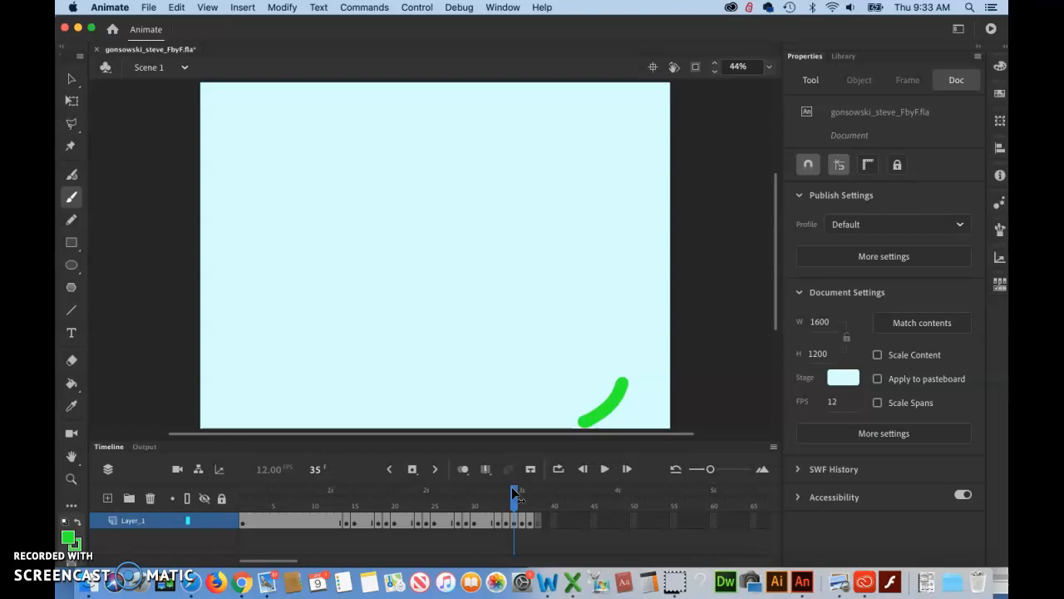
pyautogui.press('F6')
pyautogui.press('F6')
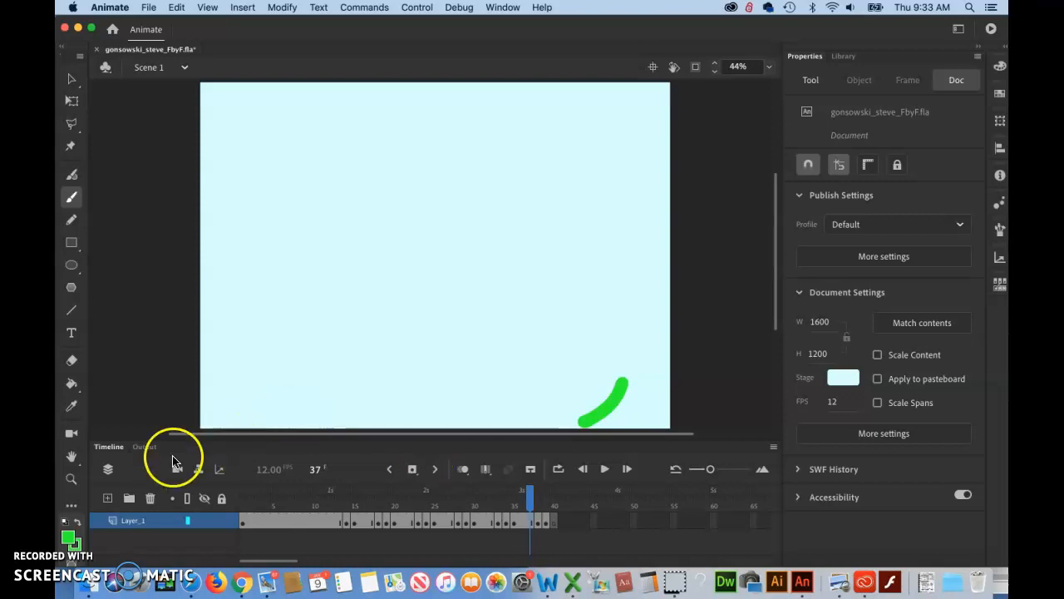
pyautogui.click(84, 536)
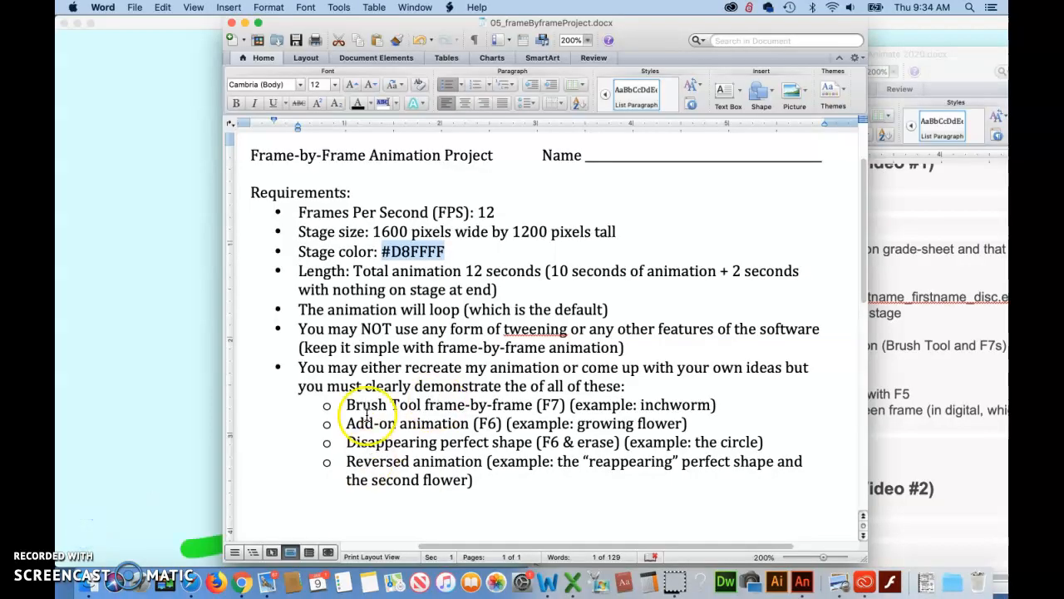